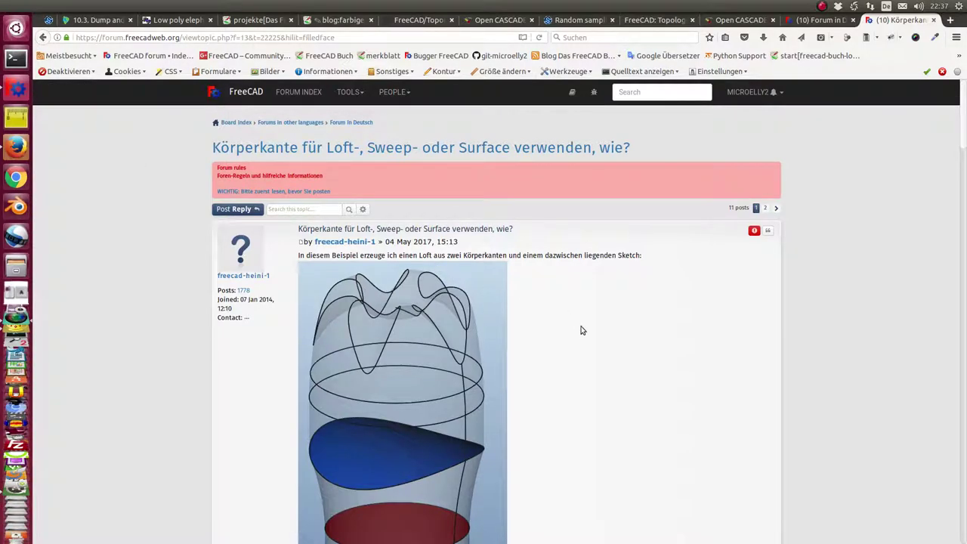
Step: Scroll down the FreeCAD forum thread to the 'Ein Prototyp' post and its green wavy surface image
scroll(582, 330, "down", 3)
scroll(582, 331, "down", 3)
scroll(581, 331, "down", 3)
scroll(580, 330, "down", 3)
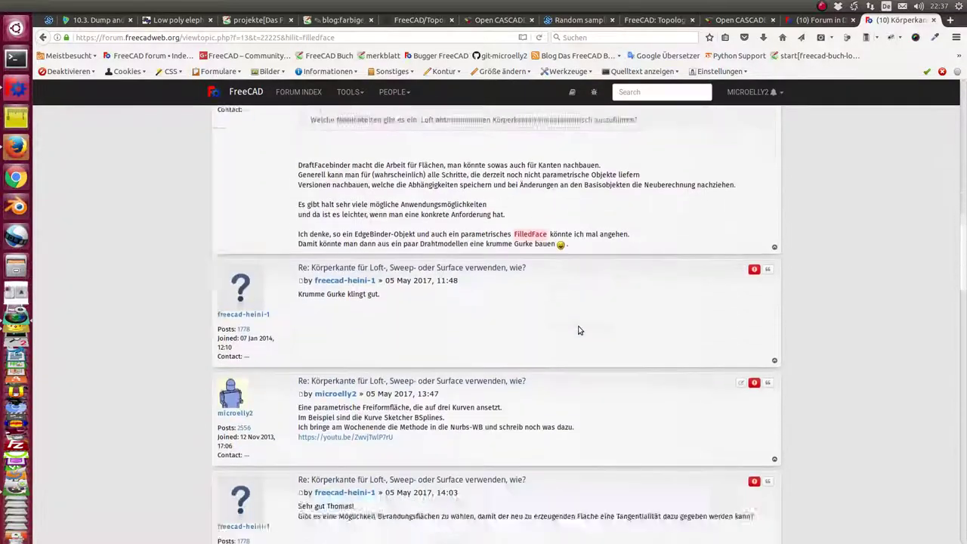
scroll(580, 330, "down", 5)
scroll(577, 333, "down", 5)
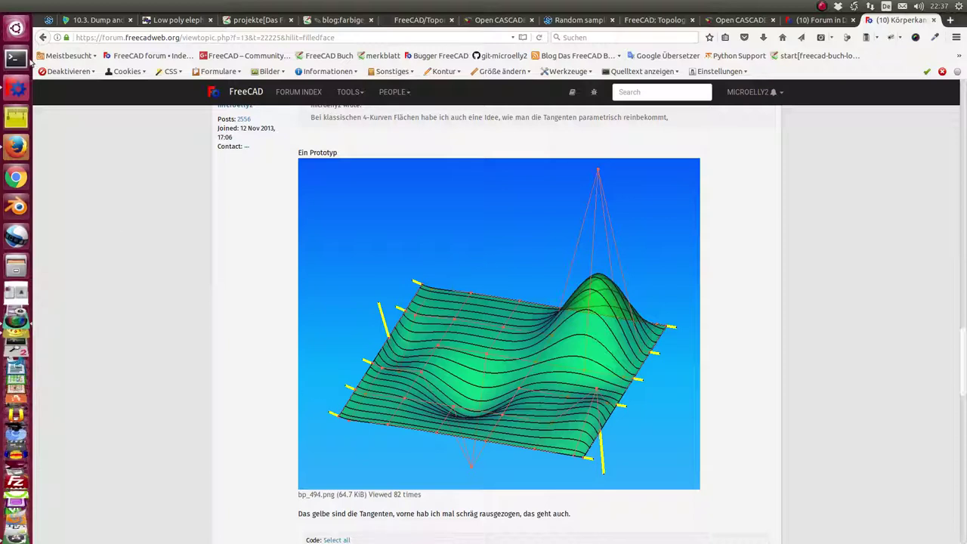
mouse_move(16, 89)
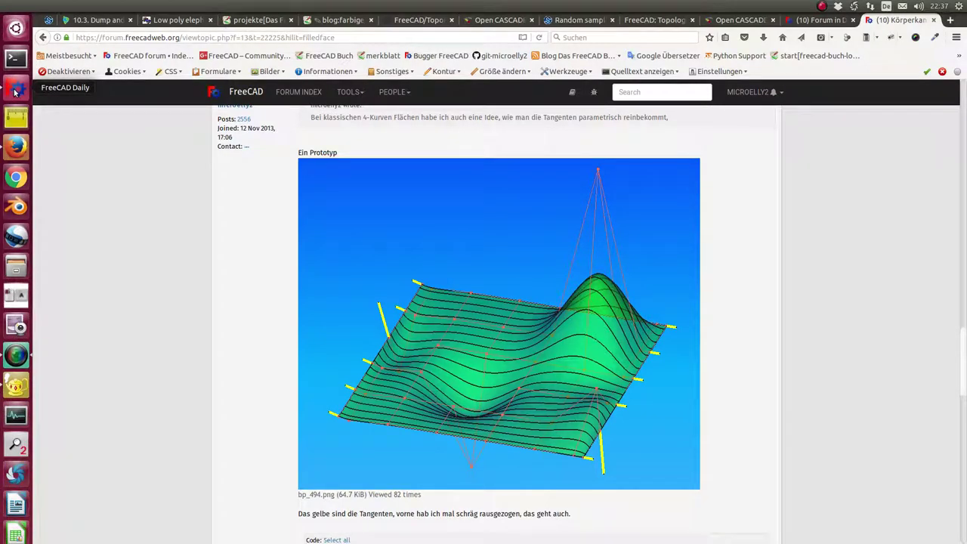
Step: Bring up FreeCAD and orbit the wavy surface, then tilt it back to a flatter view
left_click(15, 91)
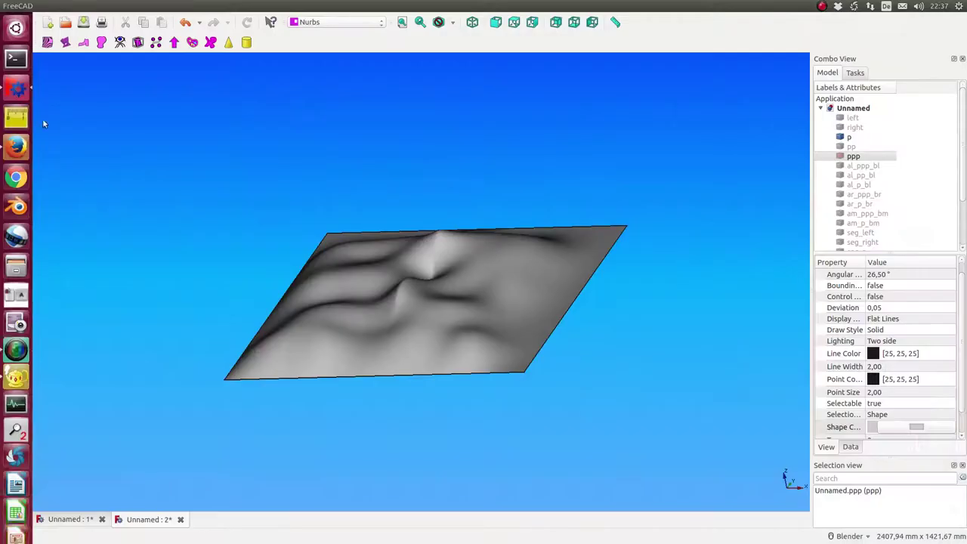
mouse_move(313, 452)
middle_mouse_down()
mouse_move(389, 443)
mouse_move(412, 408)
mouse_move(494, 443)
middle_mouse_up()
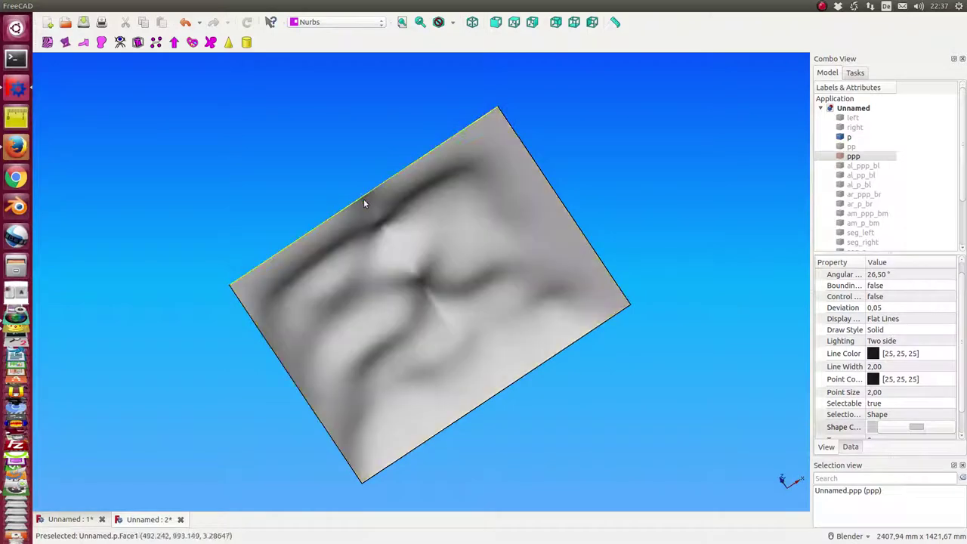
mouse_move(564, 456)
middle_mouse_down()
mouse_move(422, 445)
mouse_move(400, 463)
mouse_move(368, 449)
mouse_move(309, 447)
mouse_move(325, 411)
mouse_move(326, 434)
mouse_move(309, 458)
mouse_move(390, 446)
middle_mouse_up()
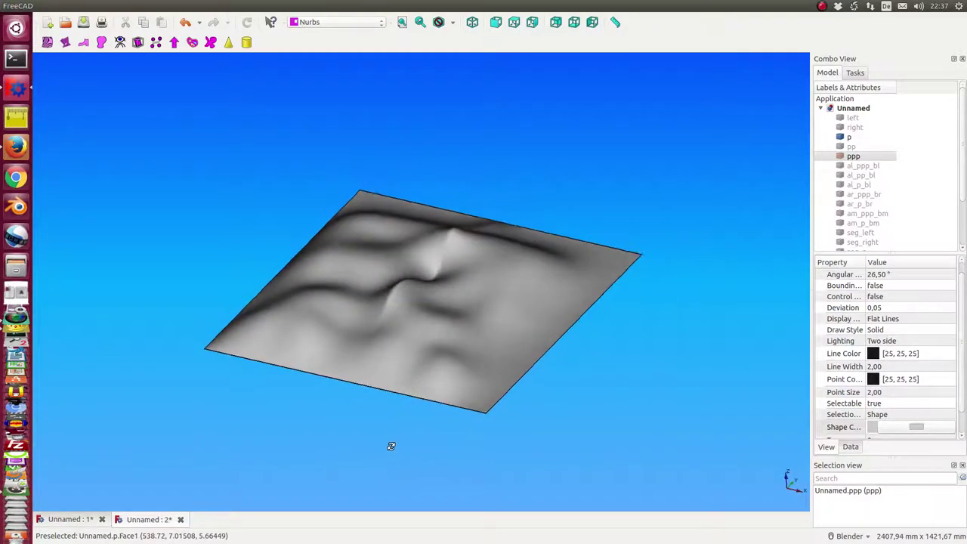
Step: View the zebra-striped surface in Unnamed:1 from a near top-down angle
left_click(73, 519)
mouse_move(80, 511)
middle_mouse_down()
mouse_move(160, 447)
mouse_move(158, 395)
middle_mouse_up()
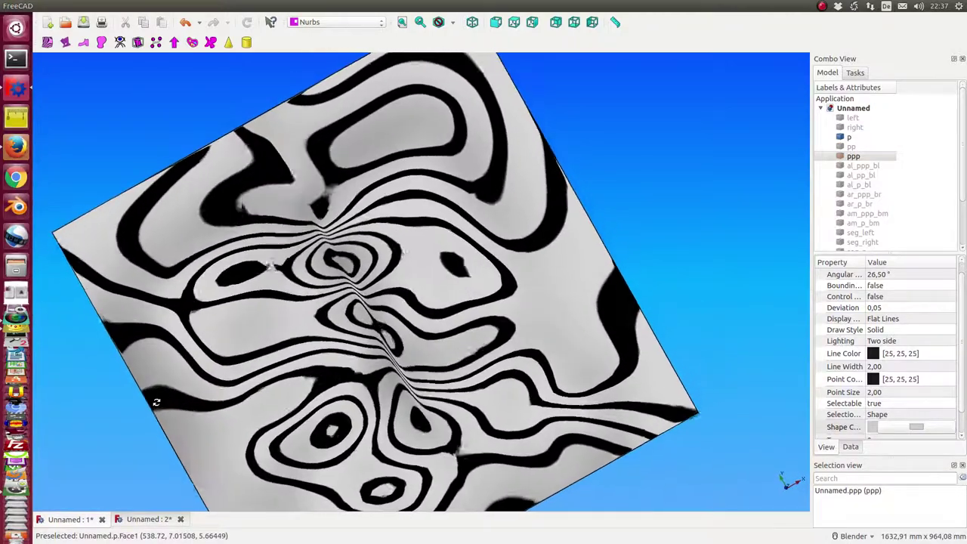
scroll(254, 379, "up", 5)
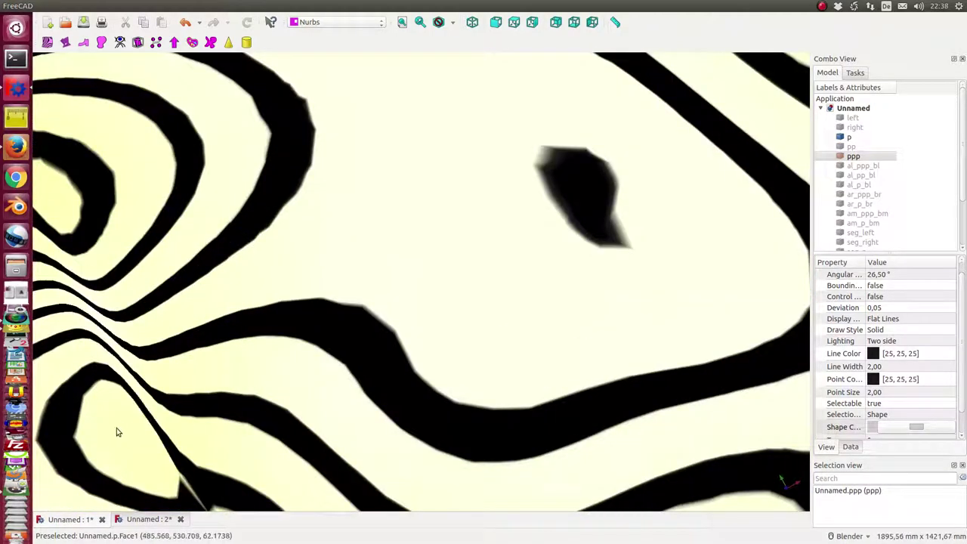
mouse_move(117, 427)
middle_mouse_down()
mouse_move(405, 334)
mouse_move(322, 347)
mouse_move(295, 270)
mouse_move(200, 368)
middle_mouse_up()
Step: Orbit the plain shaded surface in Unnamed:2 toward a top-down view and select ppp
left_click(149, 520)
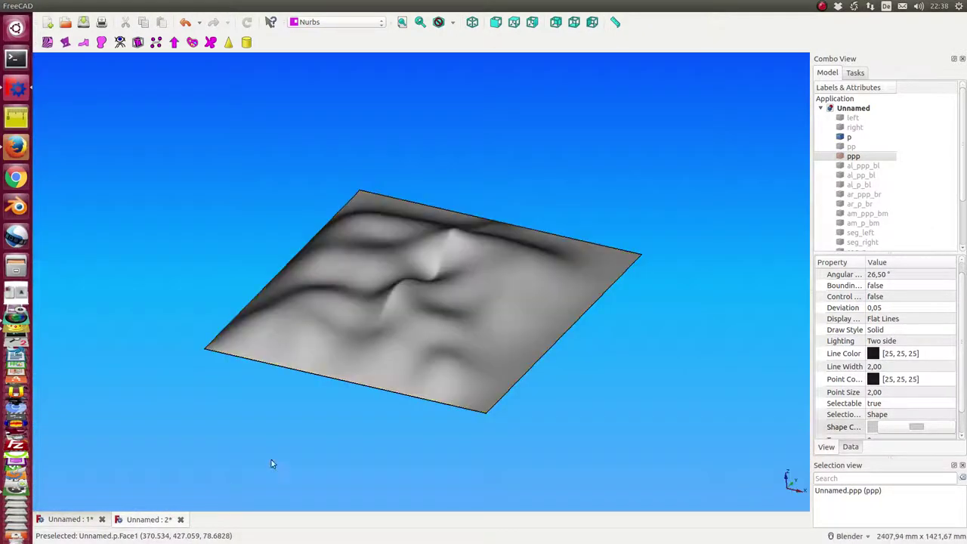
middle_click_drag(271, 459, 338, 445)
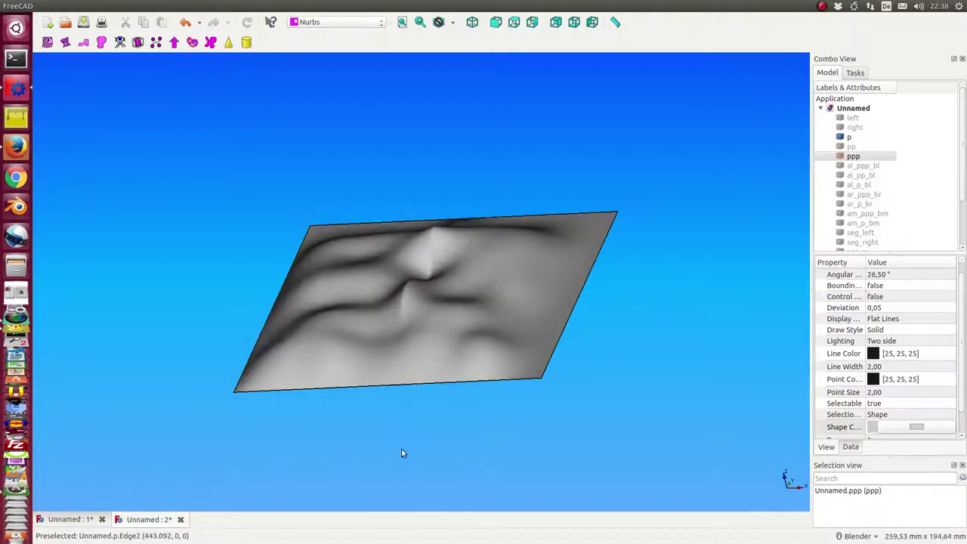
middle_click_drag(401, 450, 353, 455)
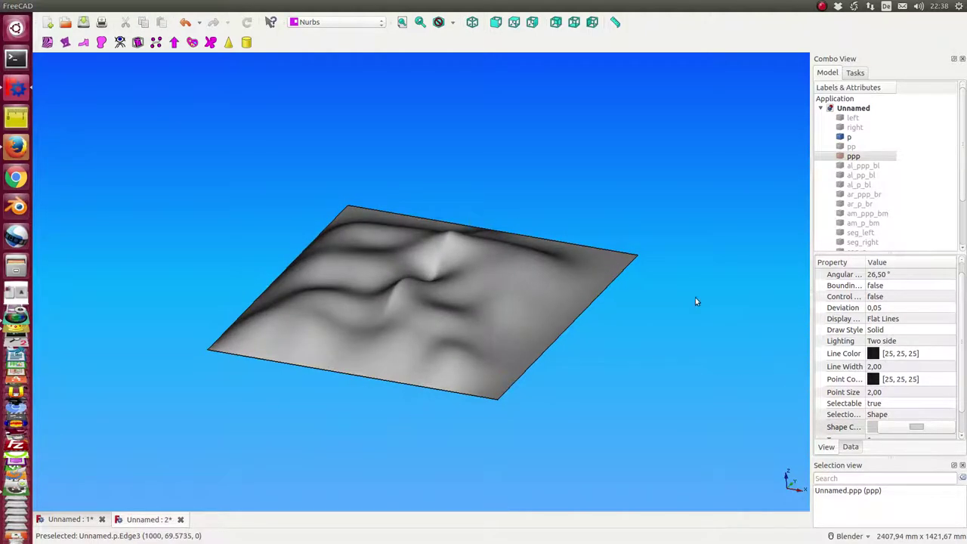
middle_click_drag(645, 164, 646, 204)
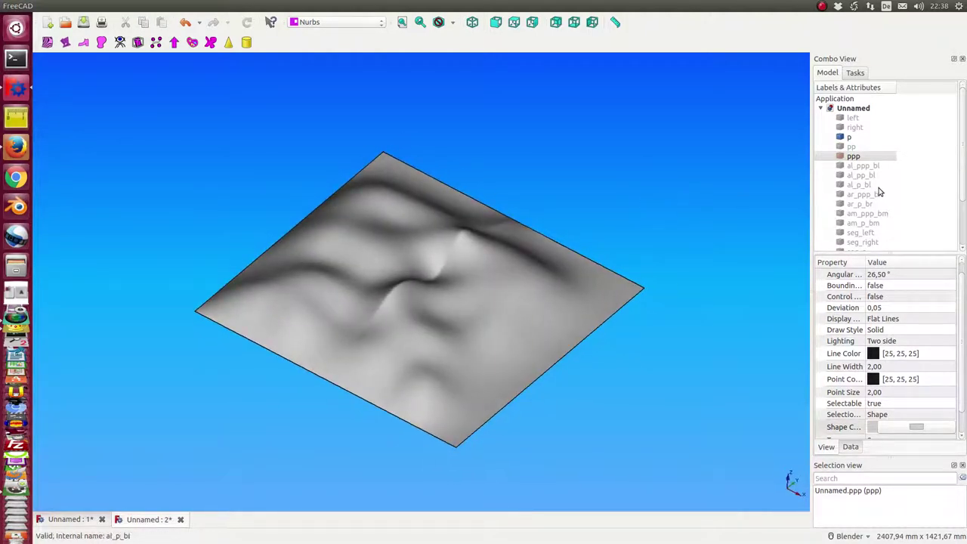
left_click(853, 157)
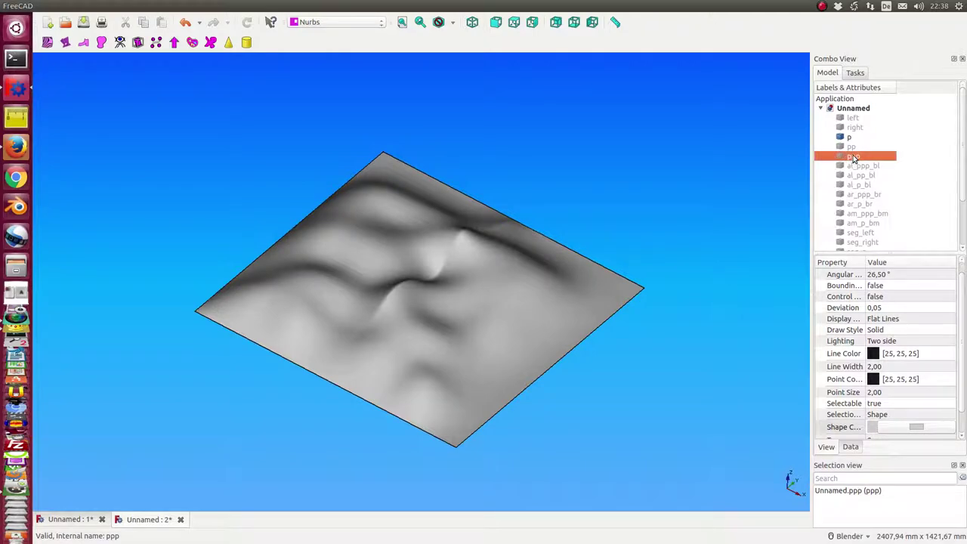
Step: Show the ppp surface and hide the p surface
key("space")
left_click(851, 141)
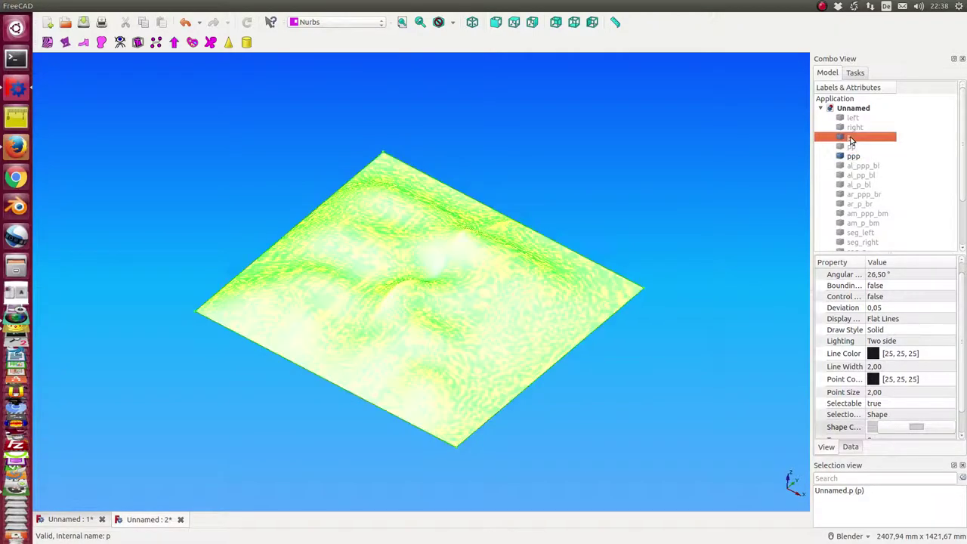
key("space")
left_click(770, 182)
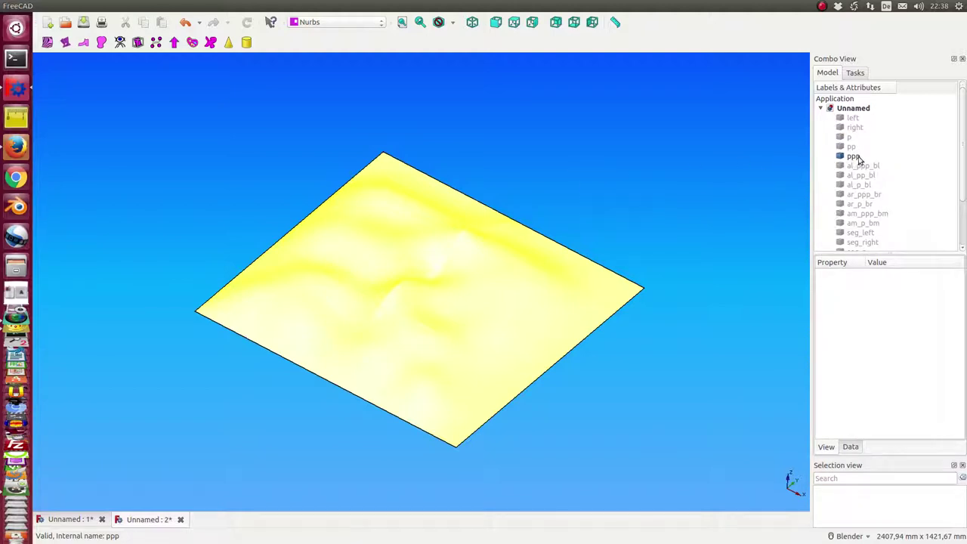
Step: Inspect the ppp seam with zebra stripes from low and steep angles, then hide ppp
left_click(488, 268)
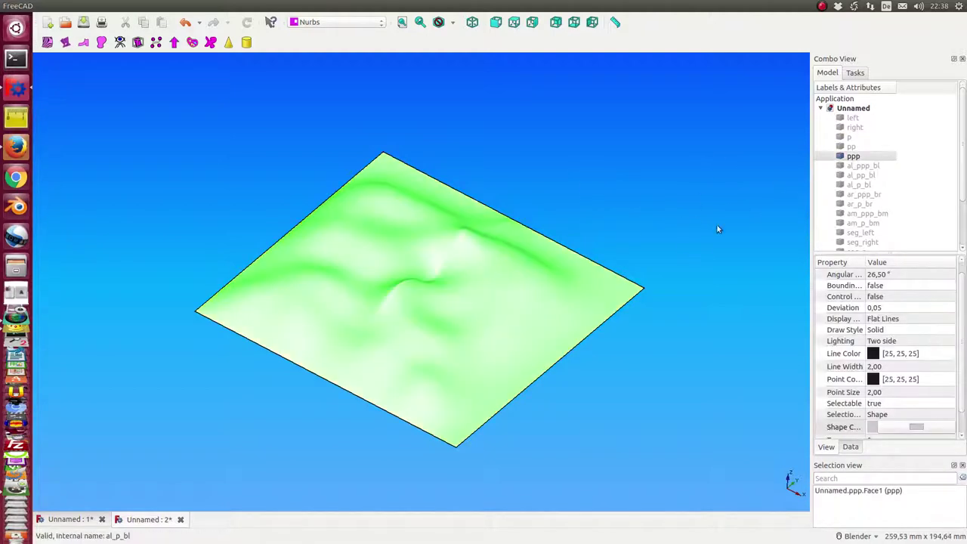
mouse_move(640, 362)
middle_mouse_down()
mouse_move(598, 458)
mouse_move(564, 428)
mouse_move(574, 406)
mouse_move(433, 355)
mouse_move(173, 298)
mouse_move(407, 335)
middle_mouse_up()
left_click(85, 520)
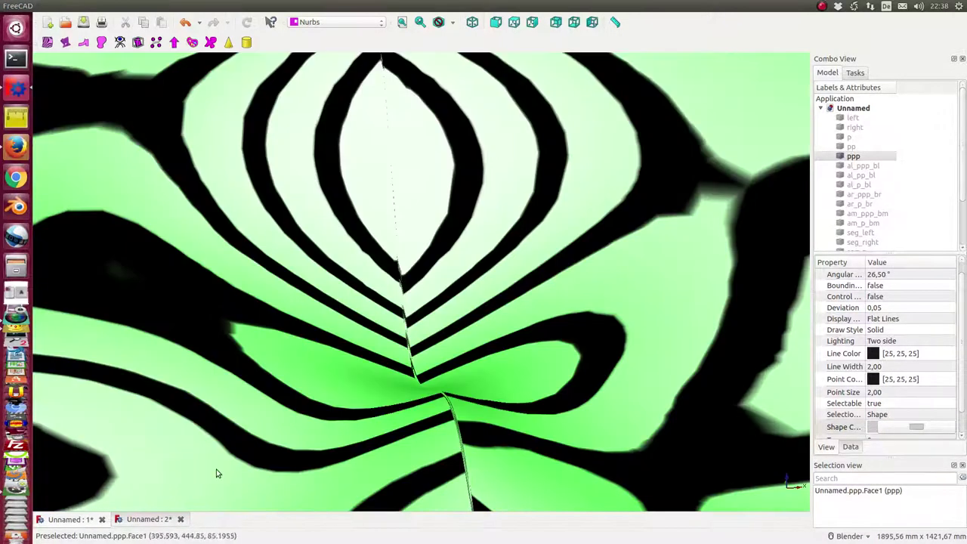
scroll(227, 461, "down", 3)
scroll(249, 449, "down", 3)
mouse_move(257, 446)
middle_mouse_down()
mouse_move(360, 430)
mouse_move(380, 446)
mouse_move(438, 147)
mouse_move(446, 183)
mouse_move(454, 165)
mouse_move(438, 129)
mouse_move(404, 131)
mouse_move(393, 235)
mouse_move(497, 216)
mouse_move(448, 210)
mouse_move(466, 289)
mouse_move(397, 454)
mouse_move(363, 401)
mouse_move(334, 380)
mouse_move(385, 318)
middle_mouse_up()
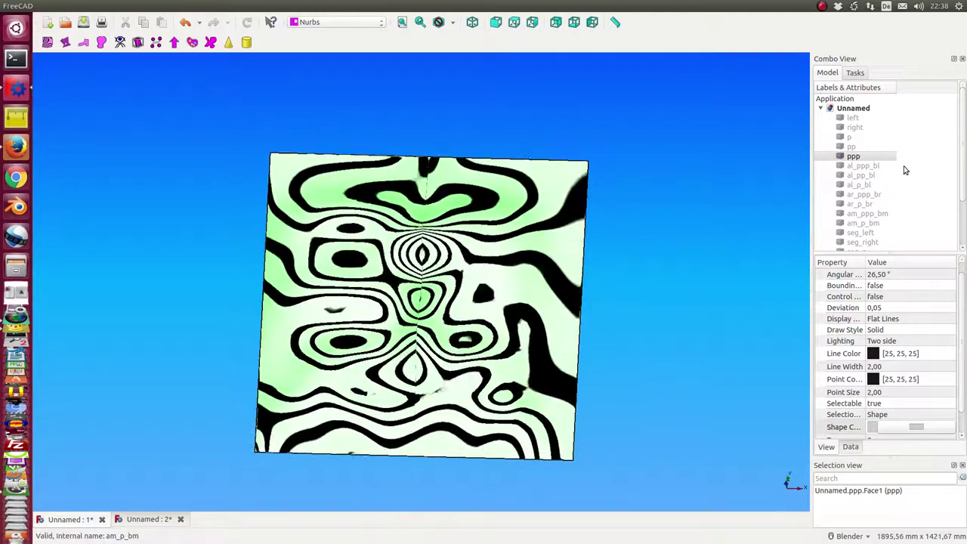
mouse_move(644, 426)
middle_mouse_down()
mouse_move(632, 396)
mouse_move(482, 335)
mouse_move(451, 363)
mouse_move(438, 398)
mouse_move(404, 404)
mouse_move(423, 396)
mouse_move(455, 421)
mouse_move(469, 416)
middle_mouse_up()
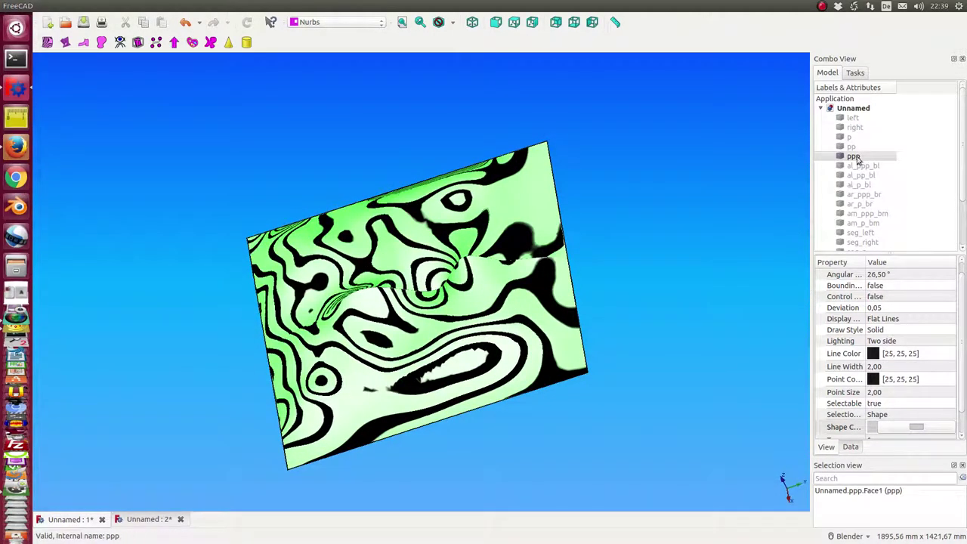
left_click(858, 158)
key("space")
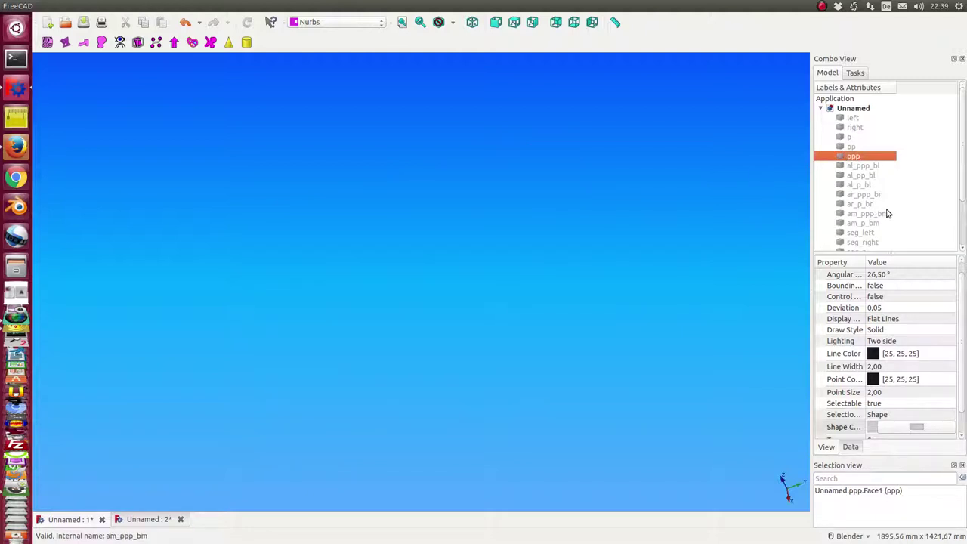
Step: Show the seg_p strip and rotate it to inspect its stripes
scroll(888, 214, "down", 2)
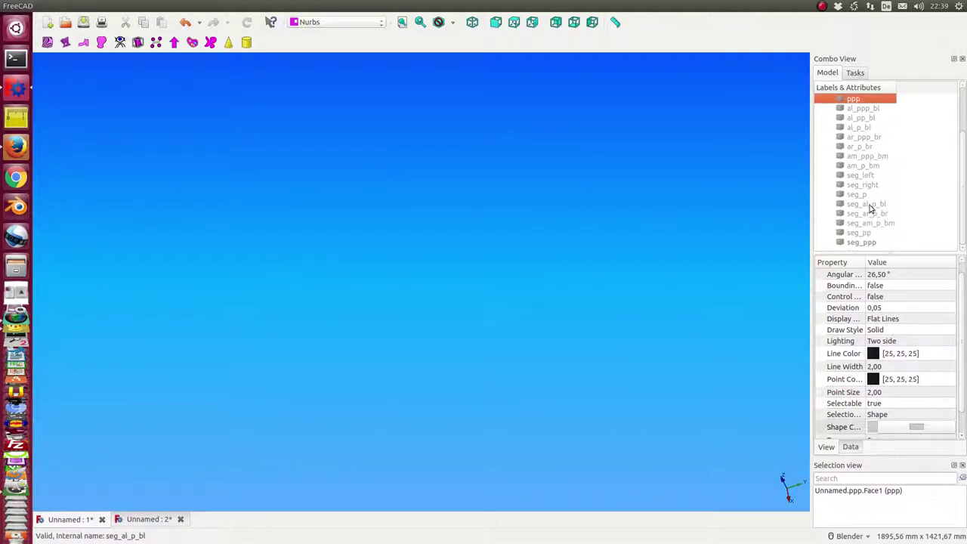
left_click(858, 195)
key("space")
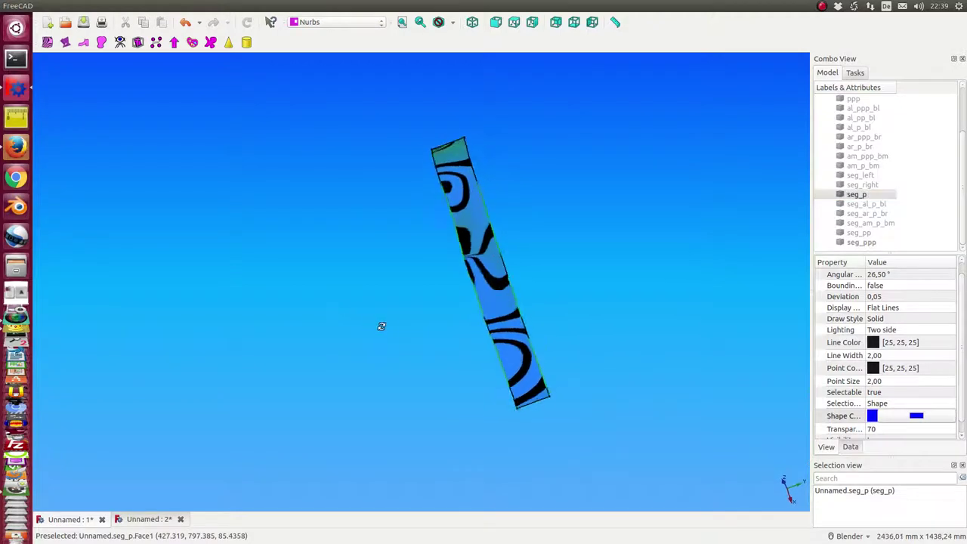
mouse_move(382, 327)
middle_mouse_down()
mouse_move(473, 302)
mouse_move(486, 268)
mouse_move(427, 307)
mouse_move(438, 303)
middle_mouse_up()
Step: Show the pp surface and rotate it to inspect its zebra stripes
scroll(828, 173, "up", 2)
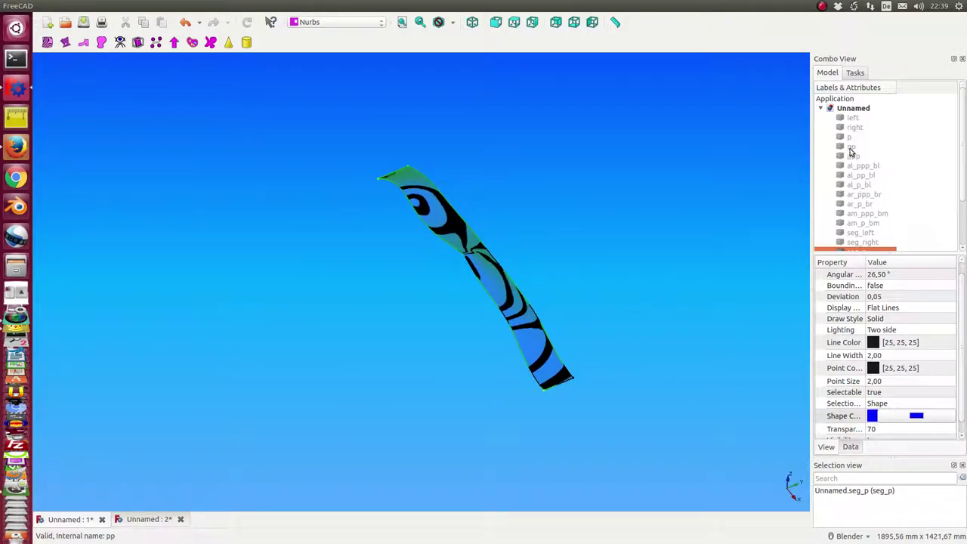
left_click(858, 148)
key("space")
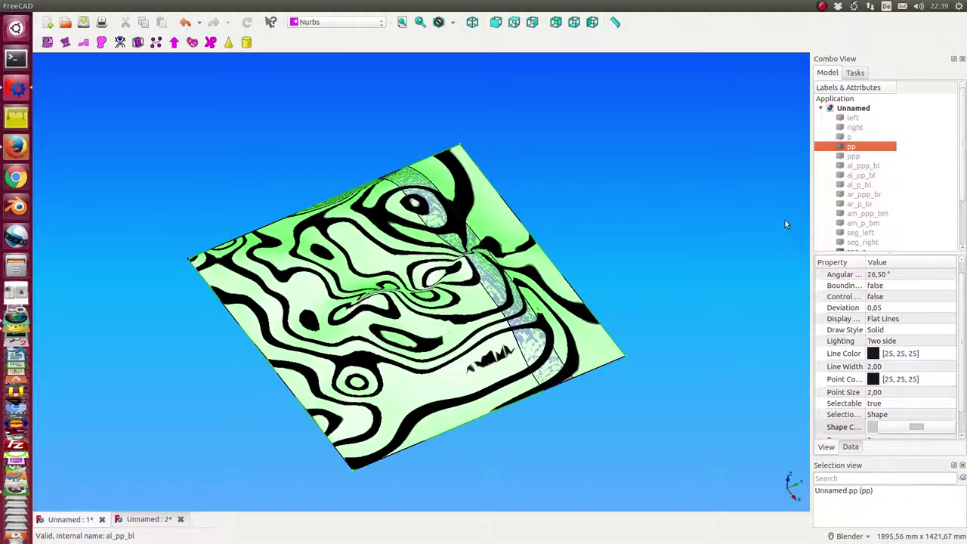
mouse_move(785, 223)
middle_mouse_down()
mouse_move(658, 269)
mouse_move(634, 283)
mouse_move(648, 300)
mouse_move(633, 301)
middle_mouse_up()
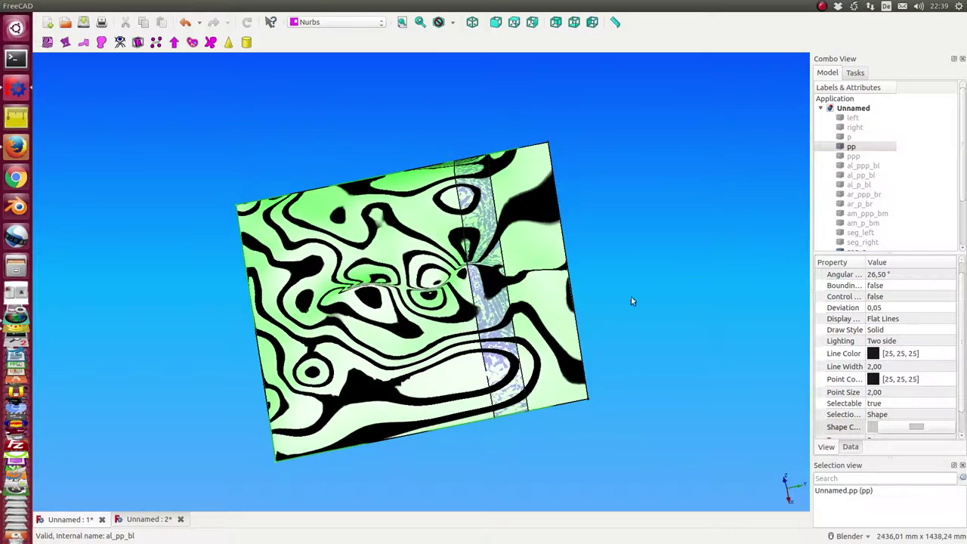
Step: In the second document, hide pp and view the remaining strip from the front with Fit All
left_click(161, 520)
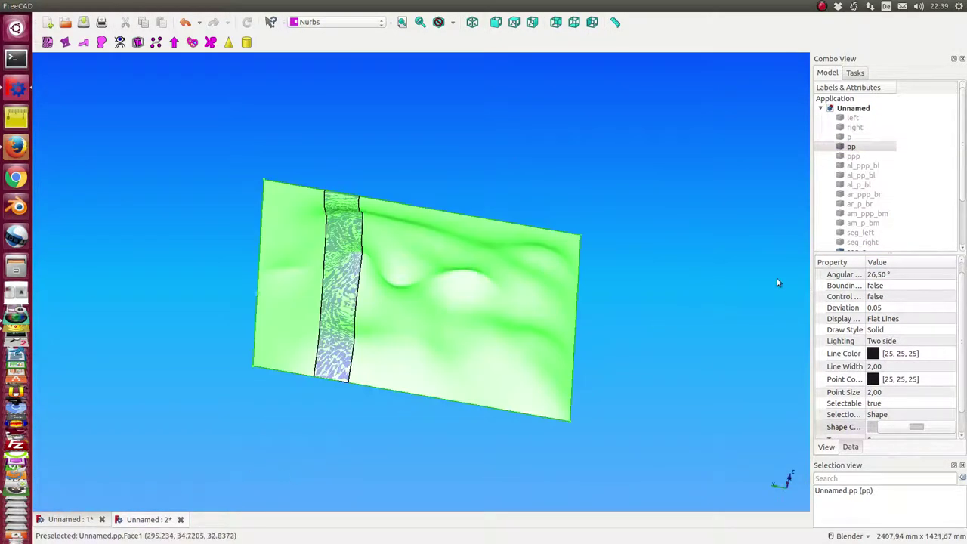
left_click(858, 149)
key("space")
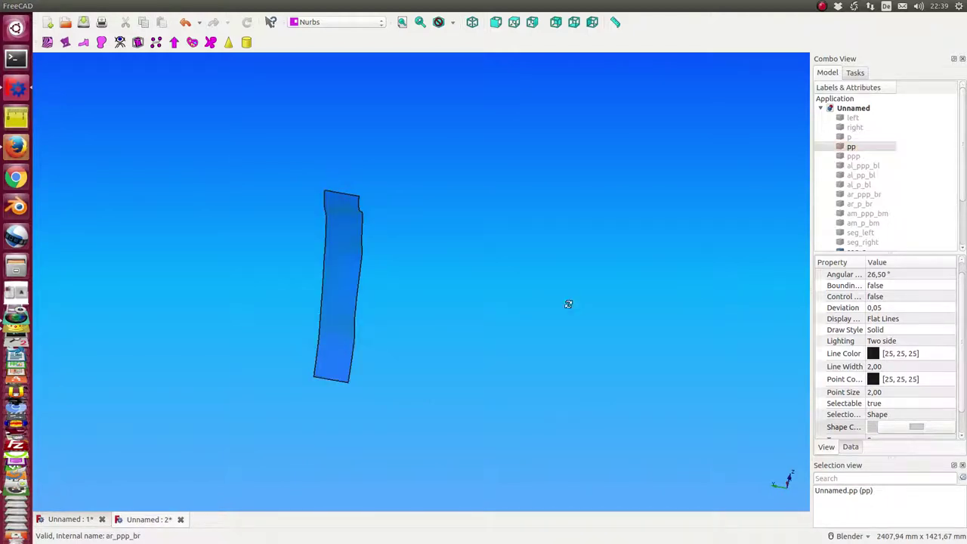
mouse_move(570, 305)
middle_mouse_down()
mouse_move(449, 295)
mouse_move(435, 267)
mouse_move(630, 271)
middle_mouse_up()
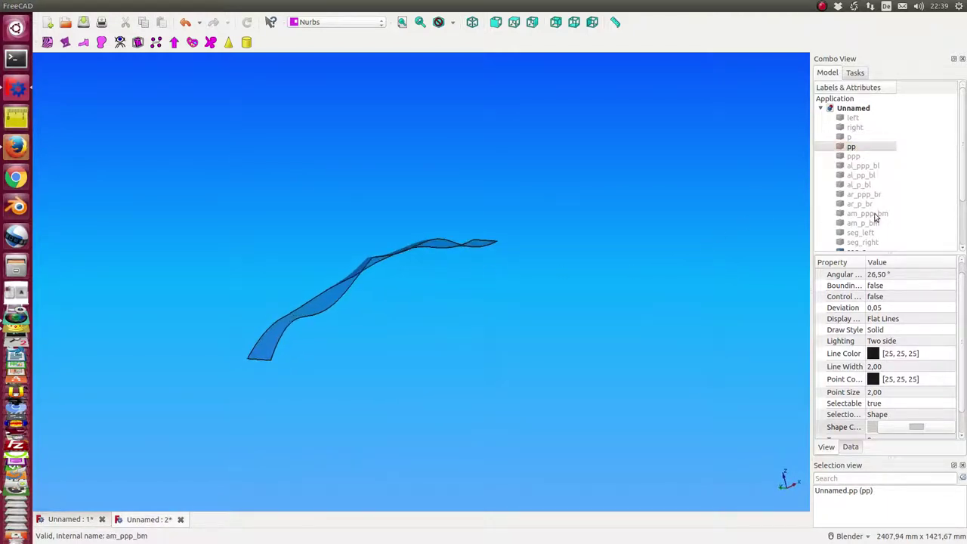
scroll(899, 214, "down", 2)
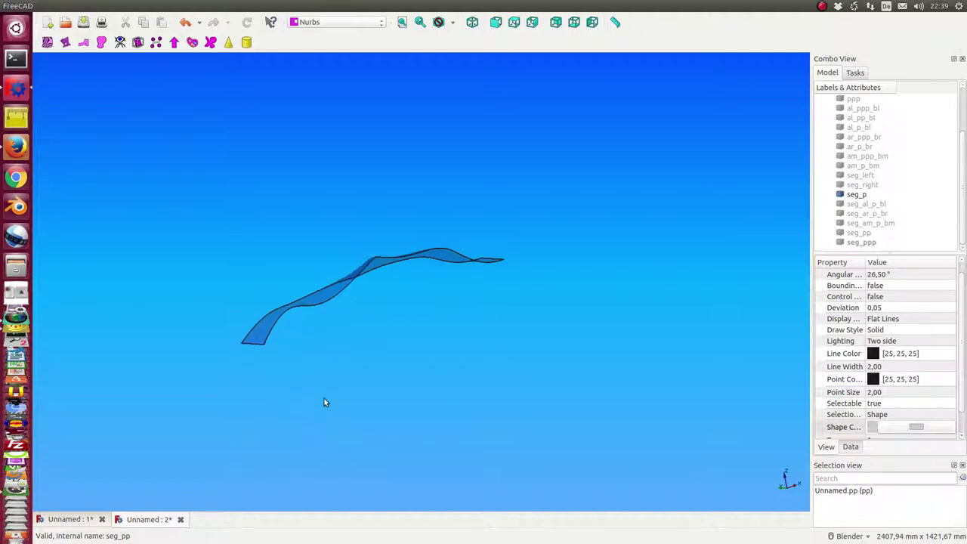
key("1")
key("v")
key("f")
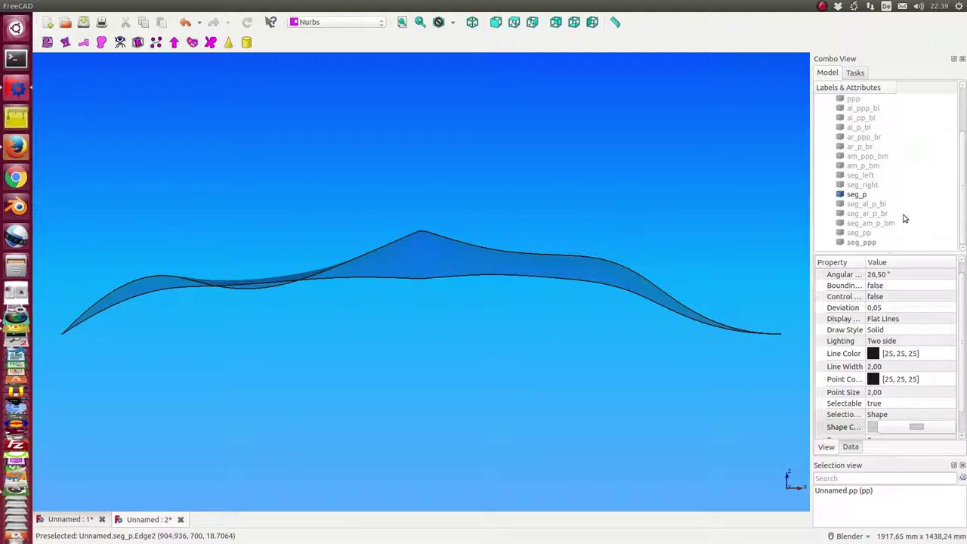
Step: Show seg_left and seg_right, hide seg_p, and look along the seam peak
scroll(907, 214, "up", 1)
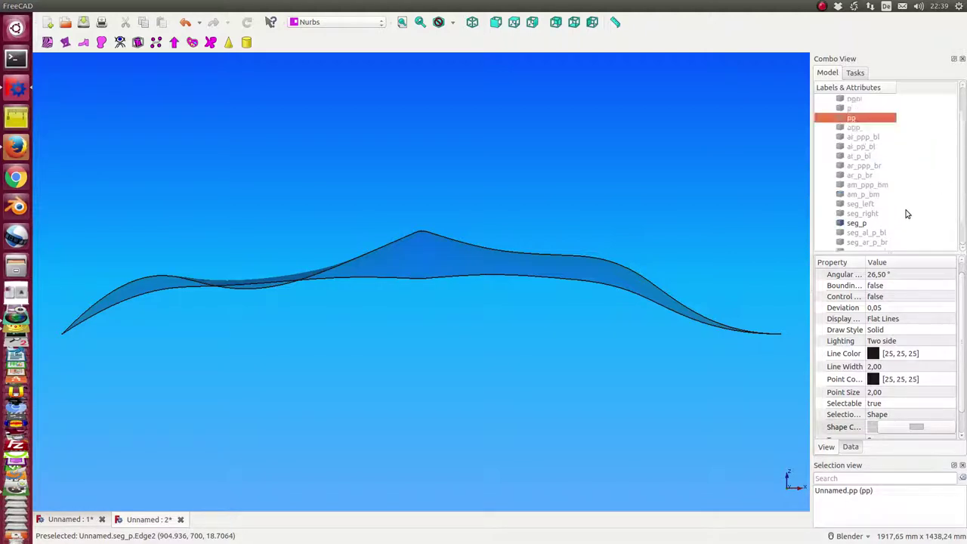
left_click(850, 211)
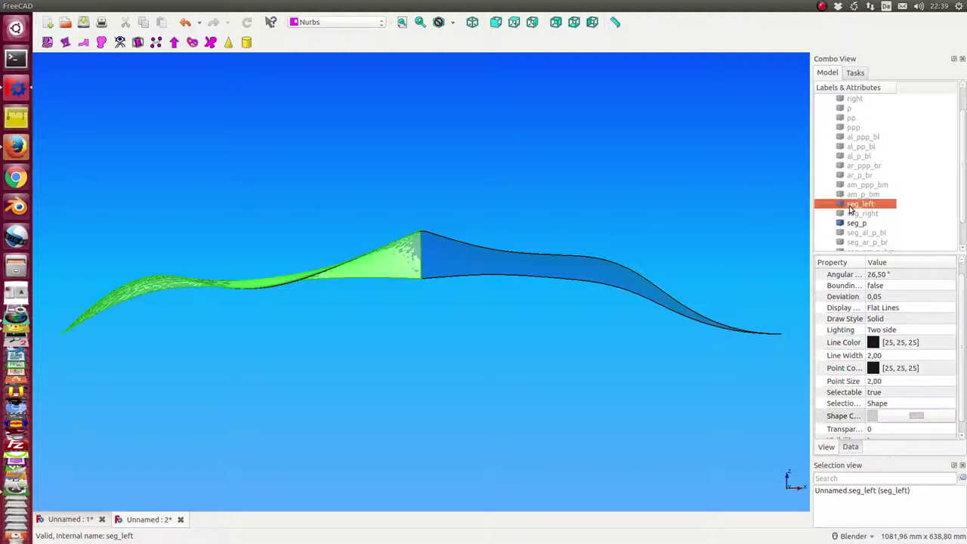
left_click(859, 215)
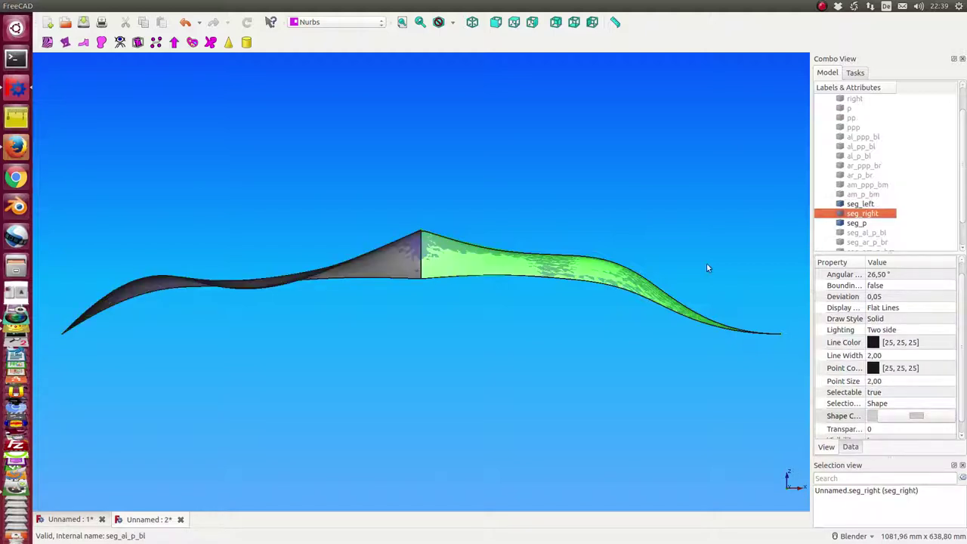
scroll(511, 342, "up", 3)
scroll(508, 346, "up", 2)
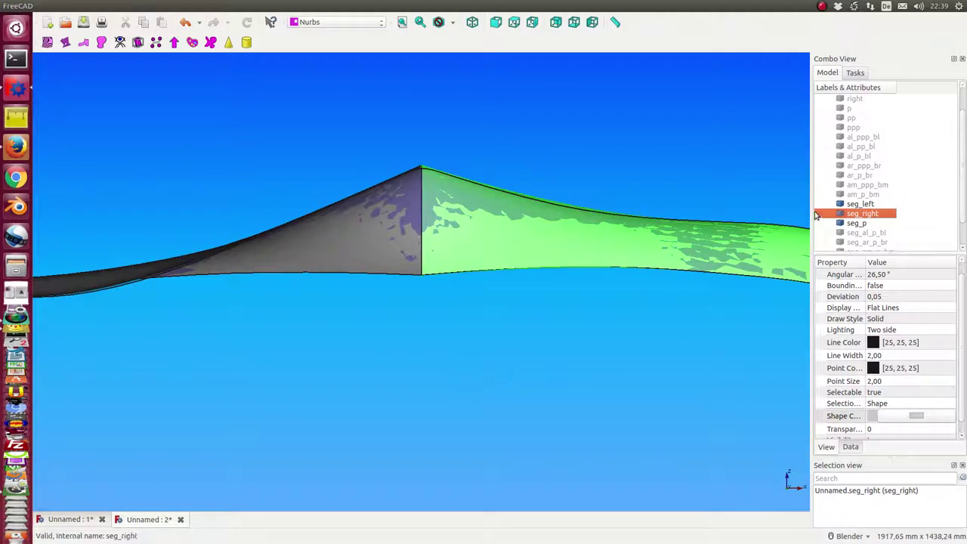
left_click(856, 223)
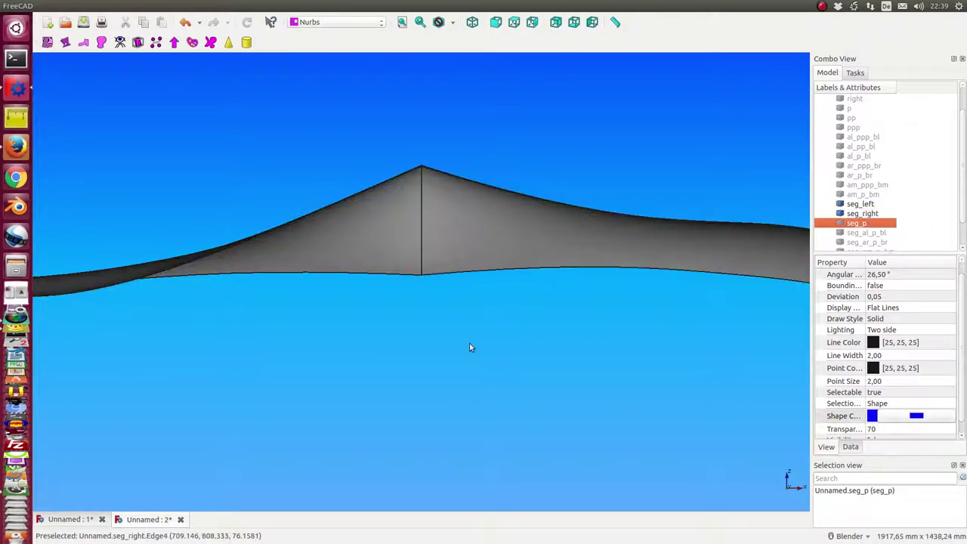
mouse_move(470, 343)
middle_mouse_down()
mouse_move(459, 376)
mouse_move(492, 303)
mouse_move(475, 442)
middle_mouse_up()
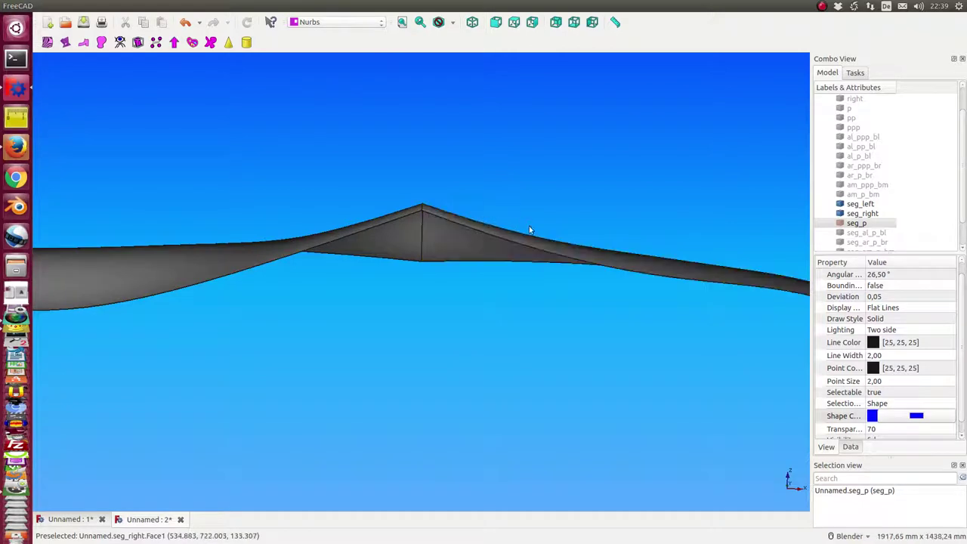
Step: Toggle seg_al_p_bl and orbit to examine its seam edge
scroll(881, 225, "down", 1)
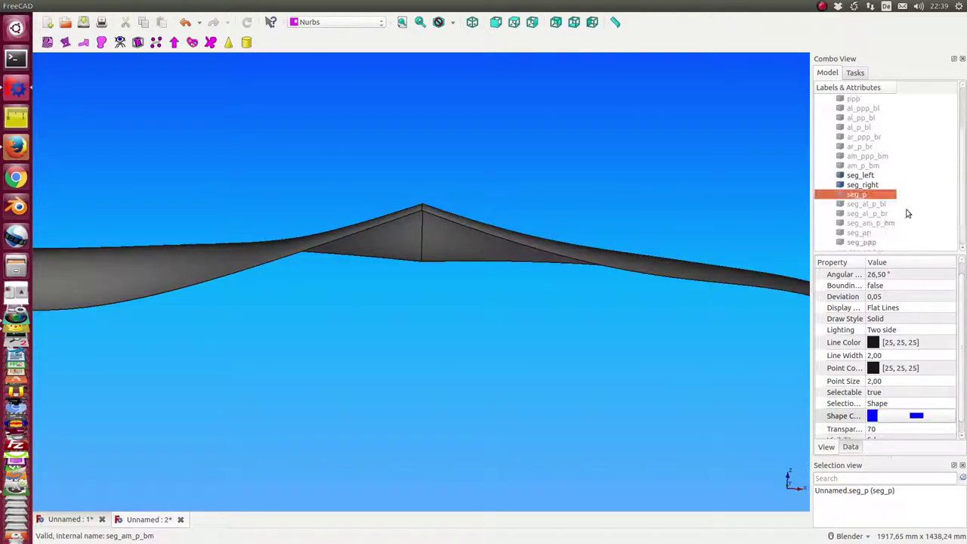
left_click(886, 207)
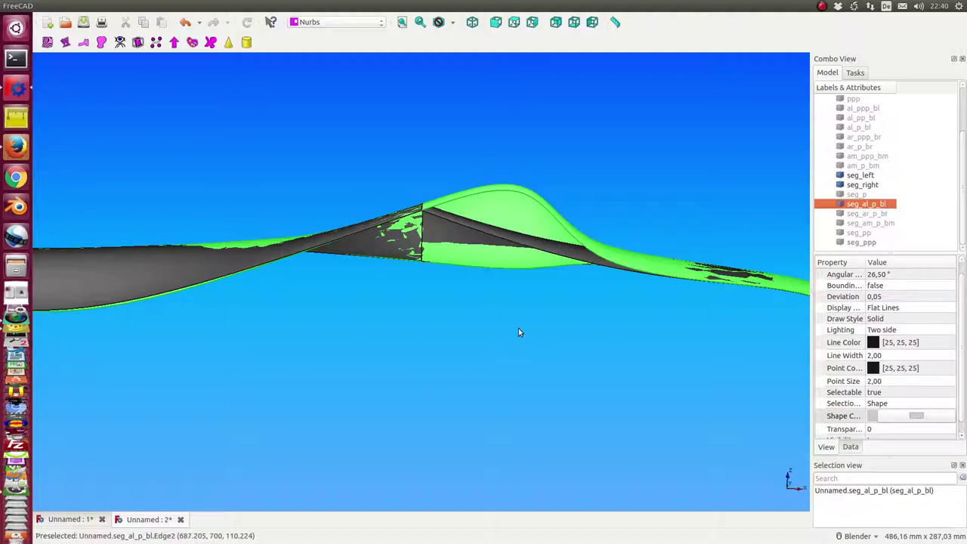
middle_click_drag(518, 332, 547, 250)
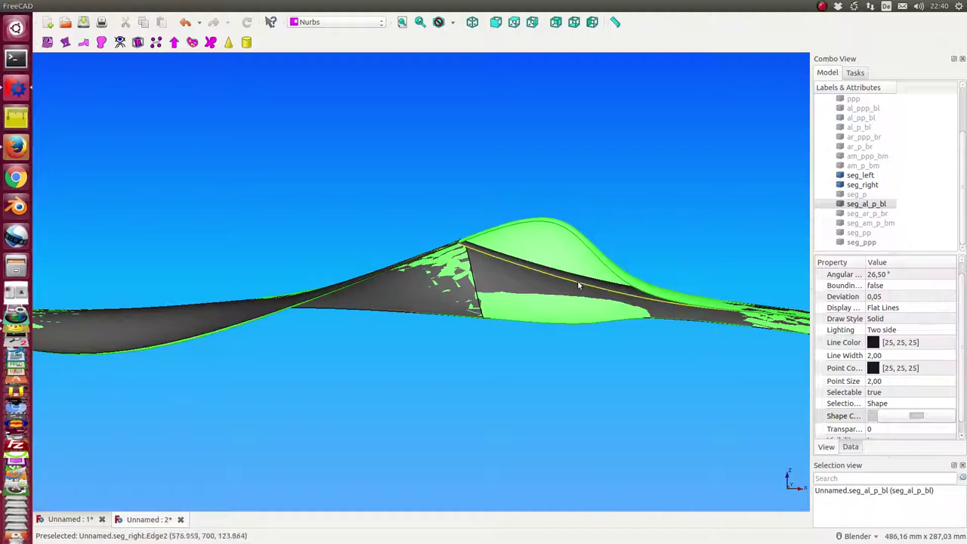
mouse_move(422, 256)
middle_mouse_down()
mouse_move(478, 270)
mouse_move(458, 331)
mouse_move(465, 256)
mouse_move(495, 246)
middle_mouse_up()
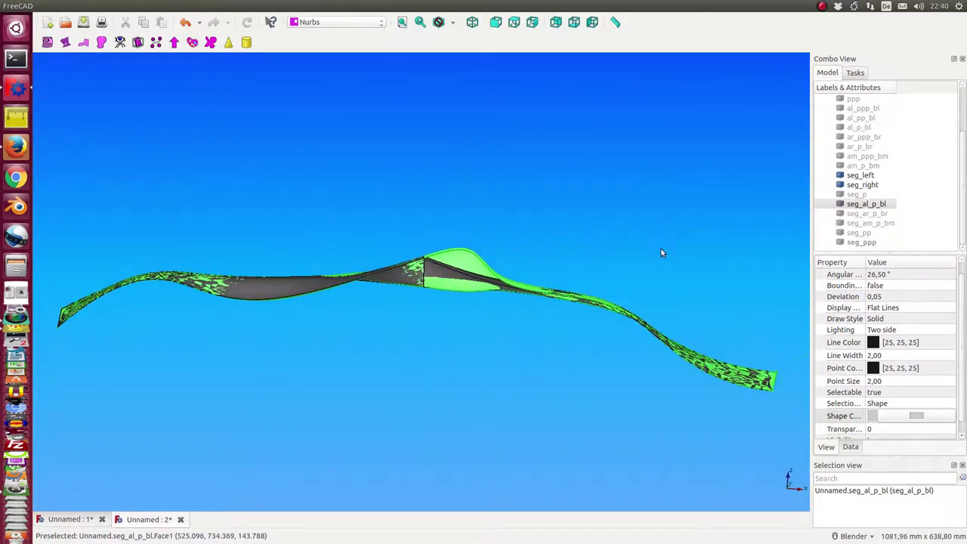
Step: Show seg_ar_p_br and hide seg_al_p_bl
left_click(854, 215)
key("space")
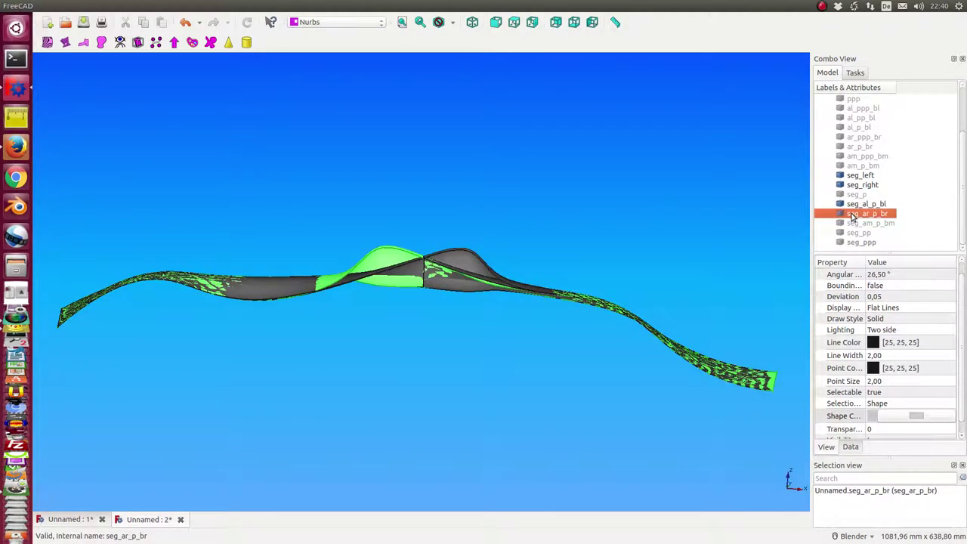
left_click(867, 205)
key("space")
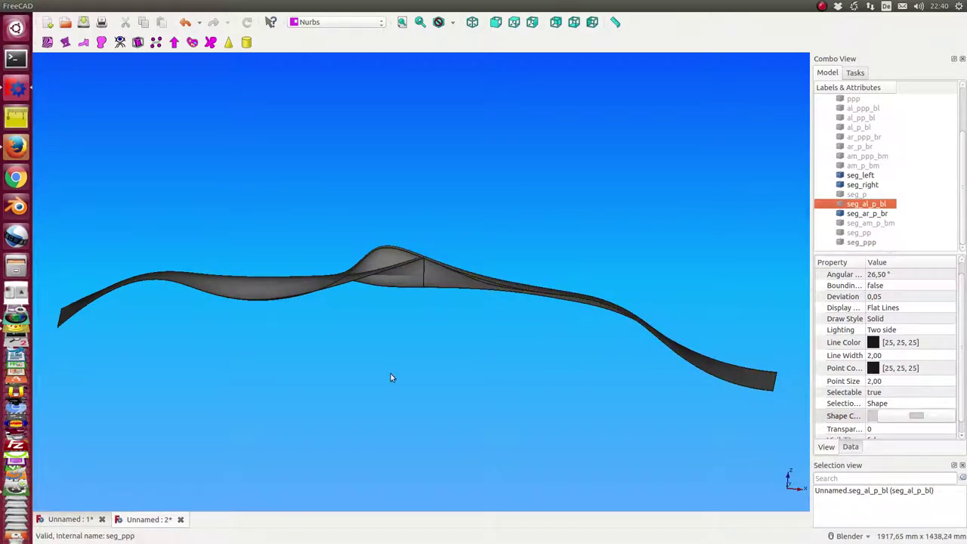
Step: Zoom in on the peak, orbit to view the surface from below, and select seg_right
scroll(391, 375, "up", 2)
scroll(390, 372, "up", 3)
scroll(391, 369, "up", 3)
scroll(391, 368, "up", 4)
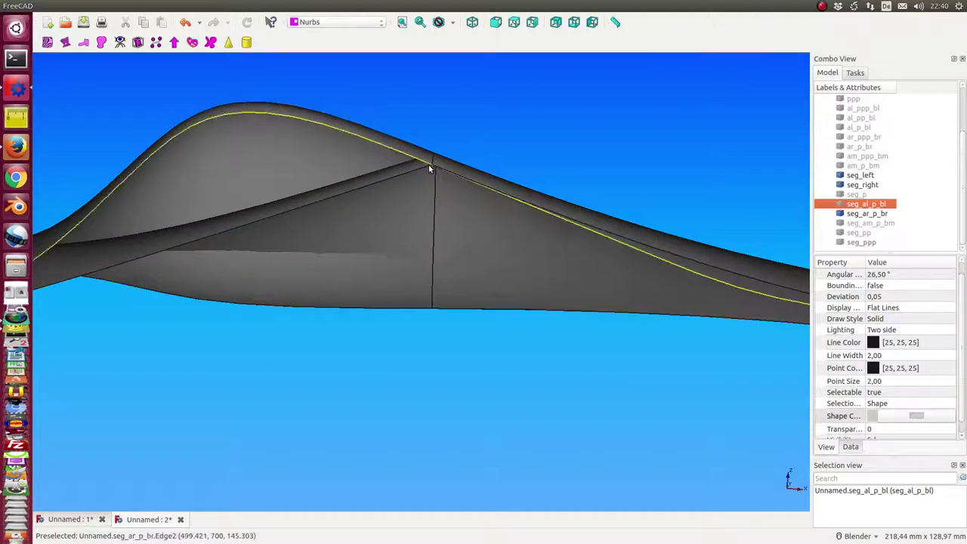
scroll(446, 136, "down", 3)
scroll(436, 159, "down", 2)
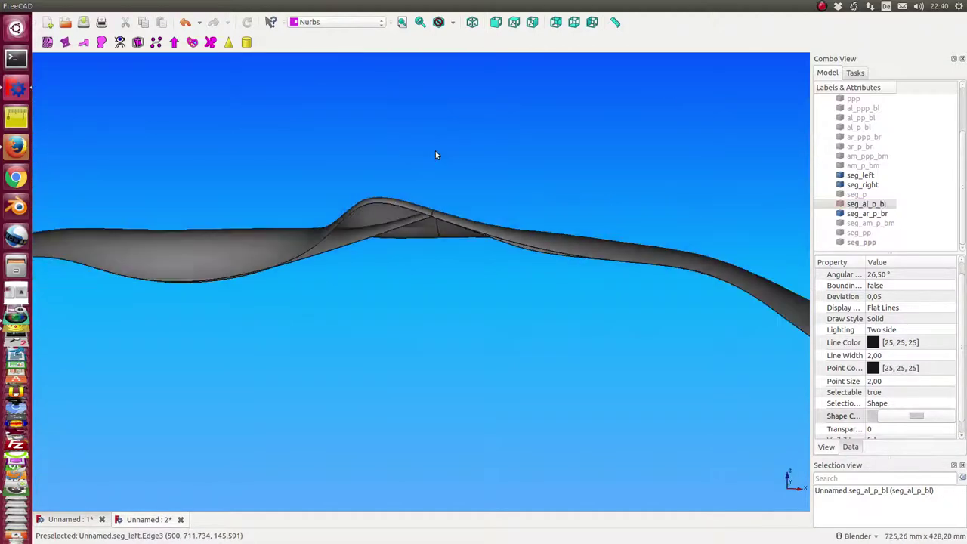
middle_click_drag(436, 155, 422, 204)
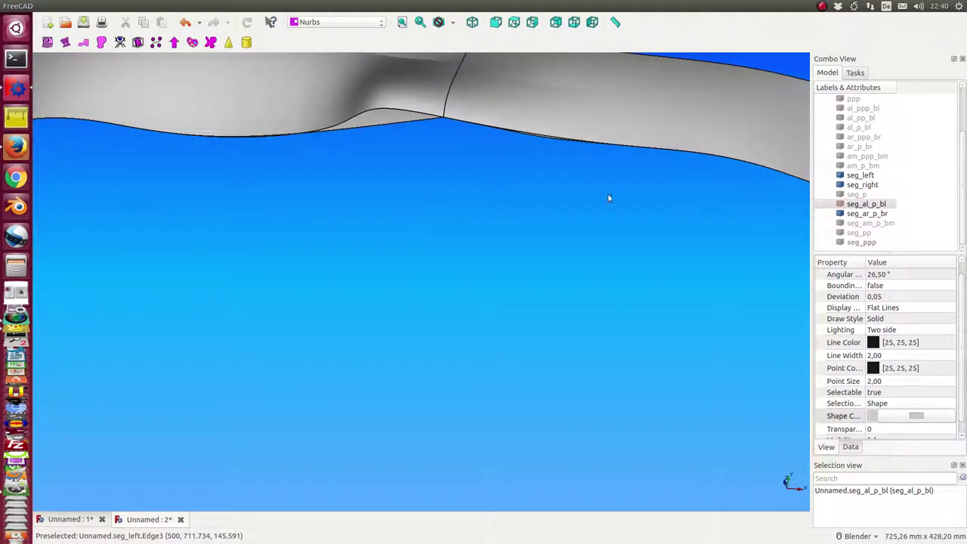
left_click(859, 184)
scroll(443, 211, "down", 5)
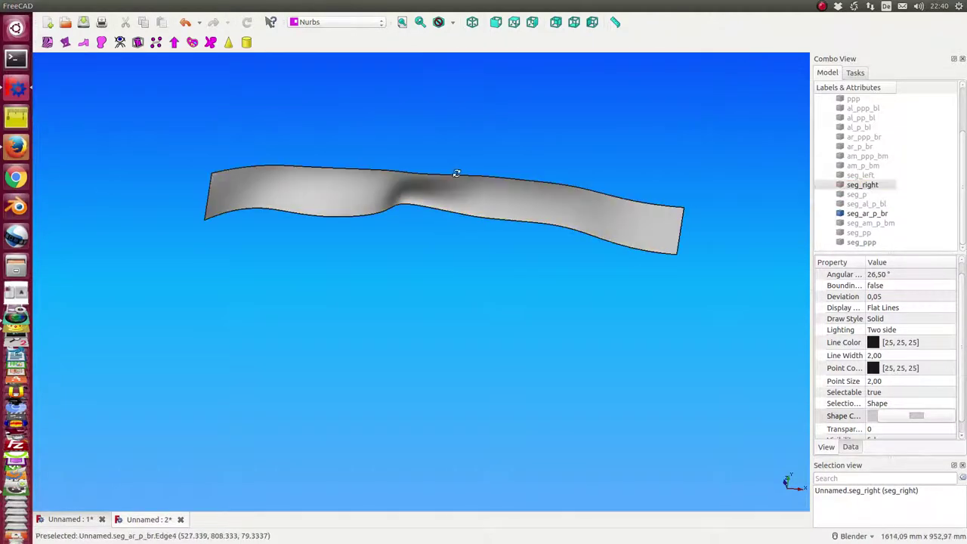
Step: Compare the zebra-shaded strip in the first document with the plain wavy strip in the second
middle_click_drag(443, 209, 460, 214)
left_click(63, 521)
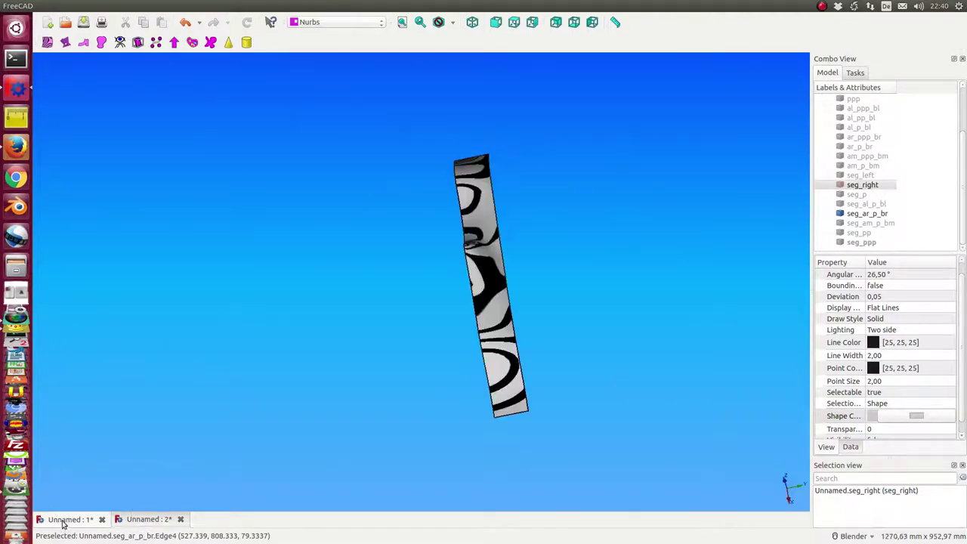
scroll(355, 400, "up", 5)
mouse_move(391, 383)
middle_mouse_down()
mouse_move(378, 325)
mouse_move(471, 403)
mouse_move(564, 391)
middle_mouse_up()
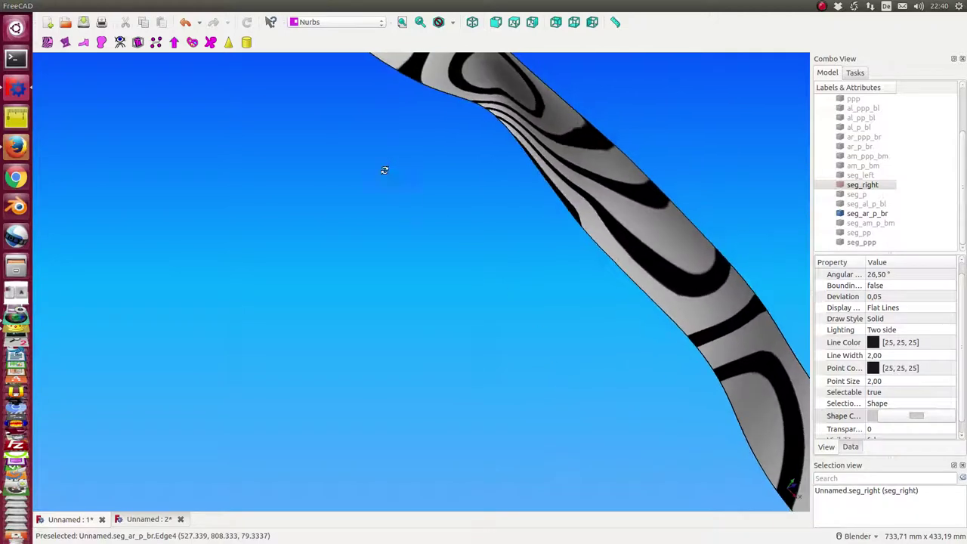
mouse_move(384, 169)
middle_mouse_down()
mouse_move(365, 293)
mouse_move(371, 268)
mouse_move(359, 255)
middle_mouse_up()
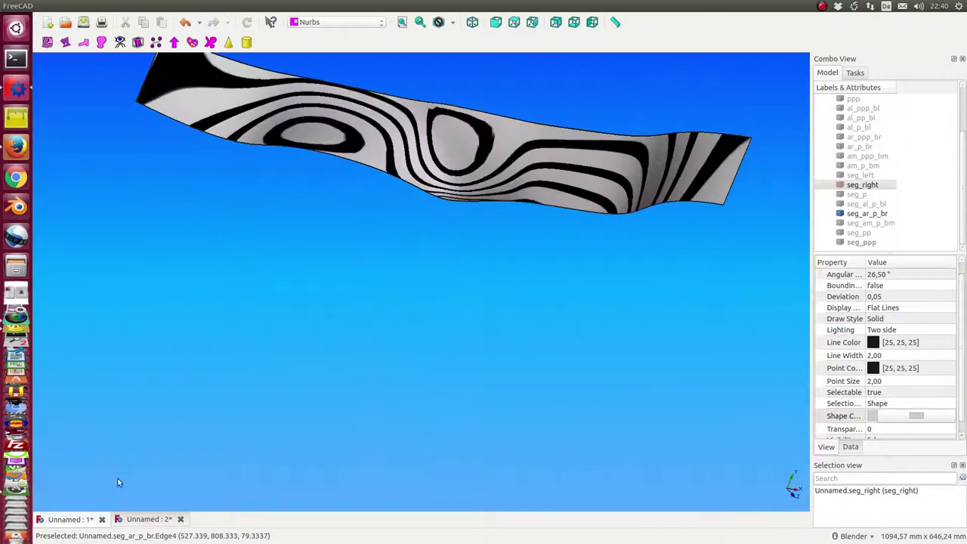
left_click(137, 520)
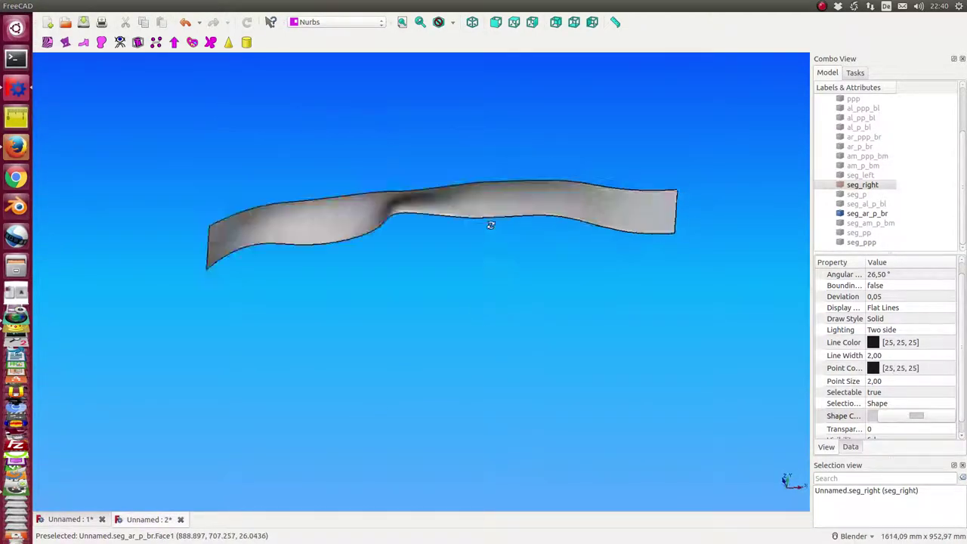
mouse_move(470, 310)
middle_mouse_down()
mouse_move(505, 181)
mouse_move(697, 185)
middle_mouse_up()
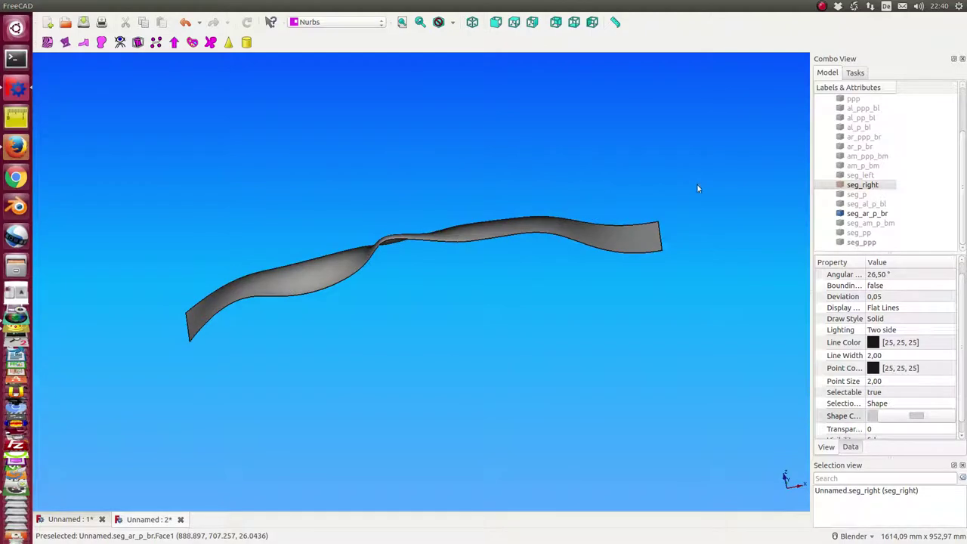
Step: Highlight the seg_left, seg_right and seg_ar_p_br faces while orbiting the strip
left_click(858, 176)
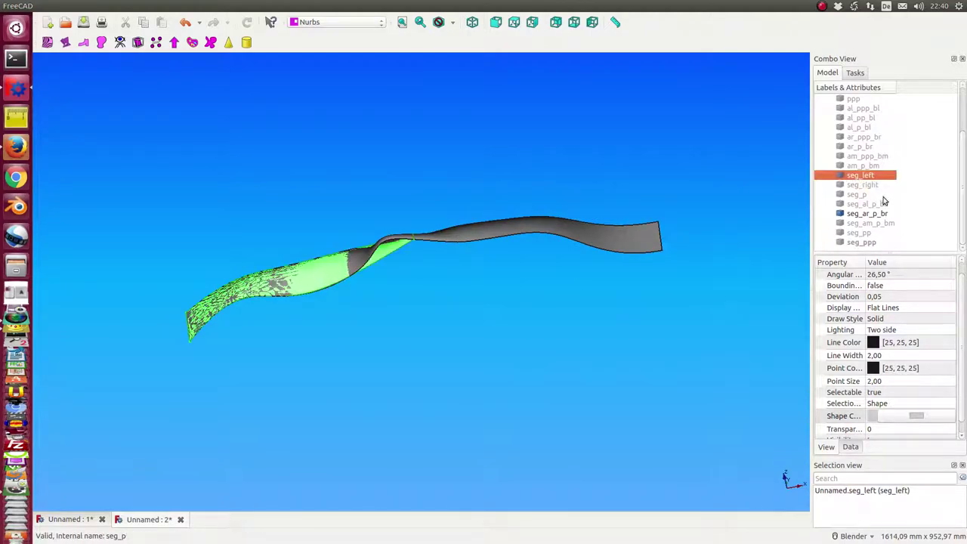
left_click(874, 188)
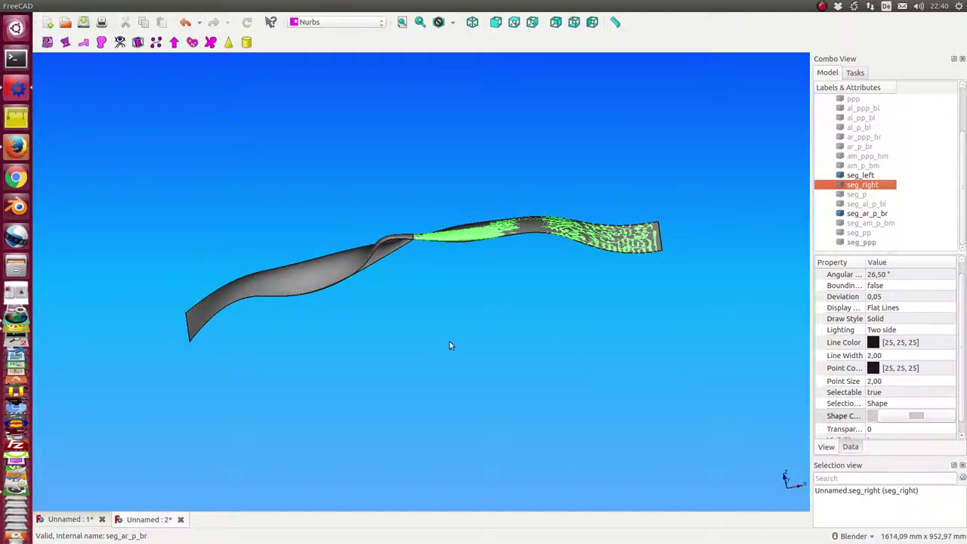
middle_click_drag(449, 345, 398, 302)
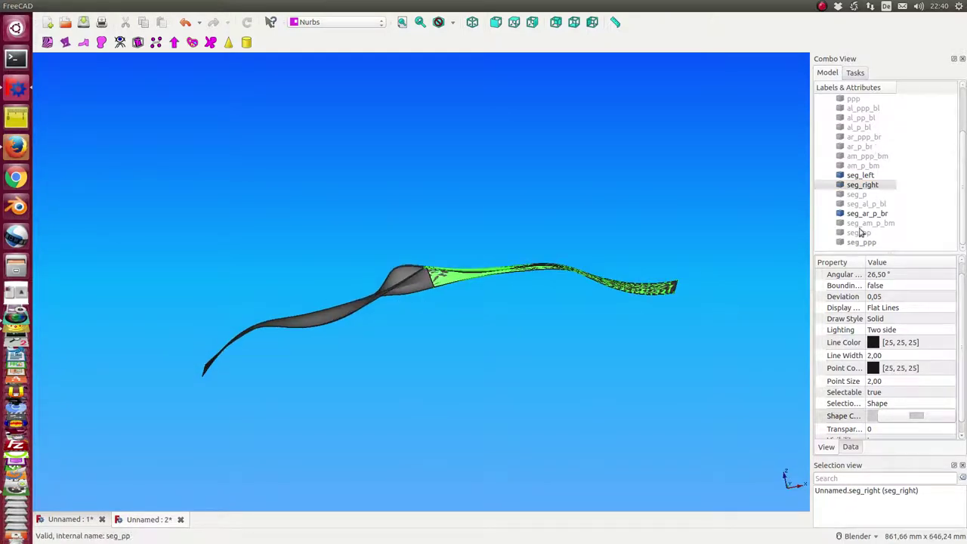
left_click(868, 219)
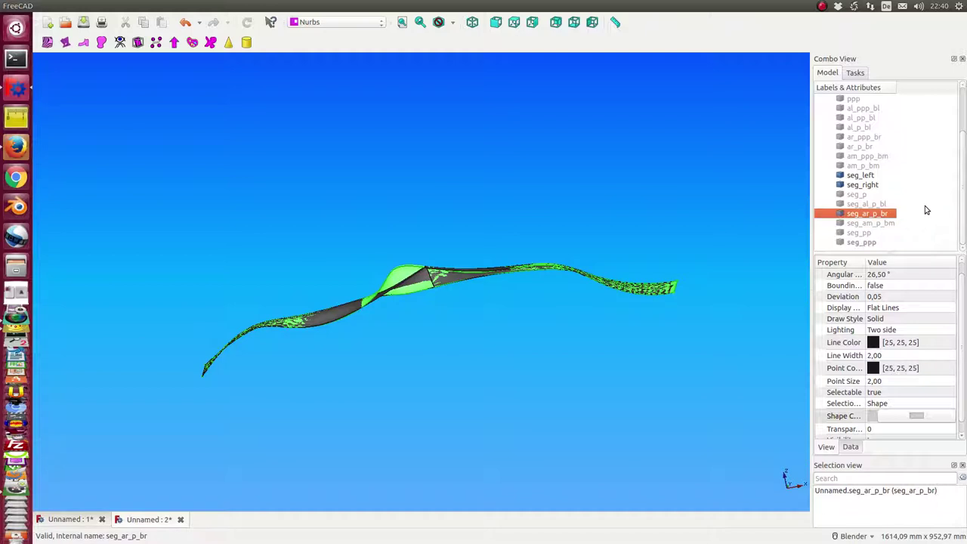
Step: Show seg_al_p_bl, then highlight seg_left and seg_right again
left_click(866, 204)
key("space")
left_click(861, 176)
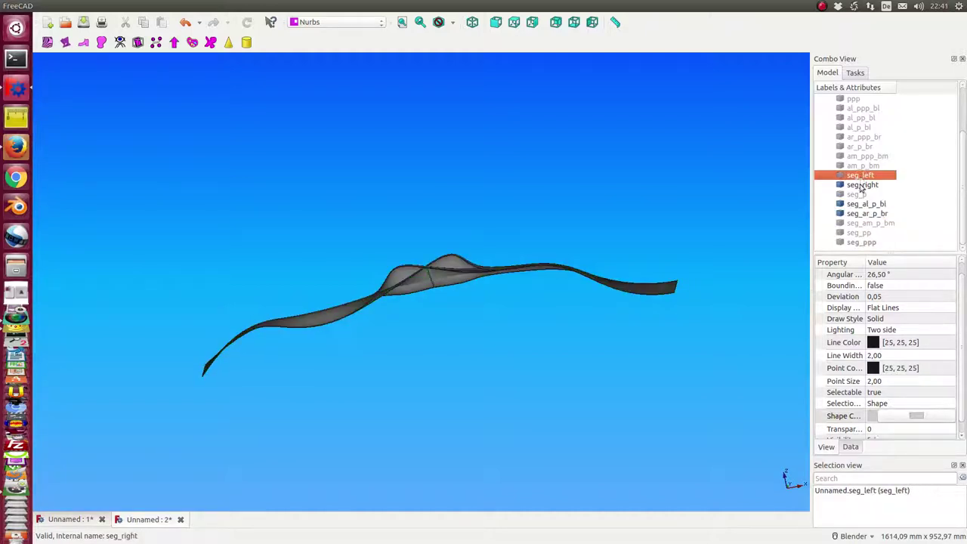
left_click(861, 186)
scroll(453, 347, "up", 3)
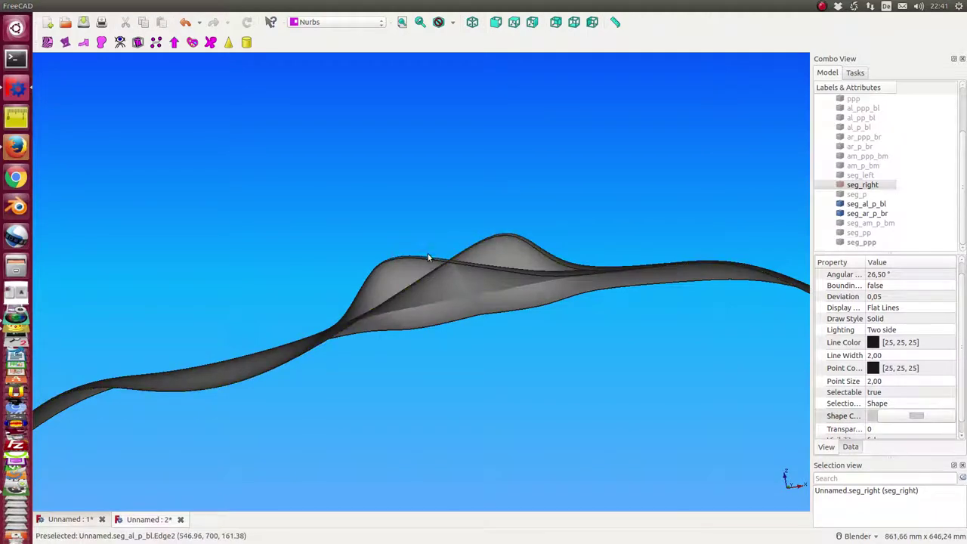
Step: Show seg_am_p_bm, hide seg_al_p_bl and seg_ar_p_br, then check seg_left and seg_right
left_click(874, 225)
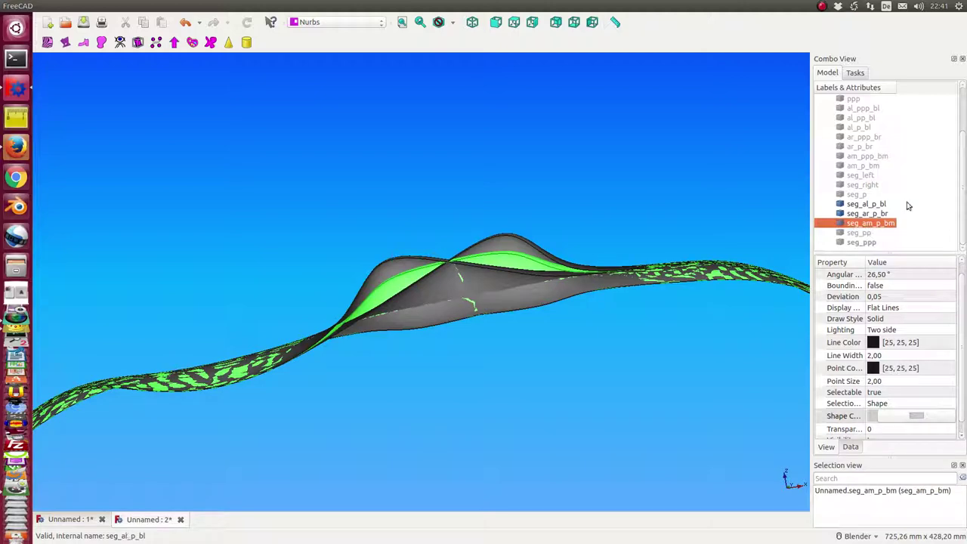
left_click(866, 205)
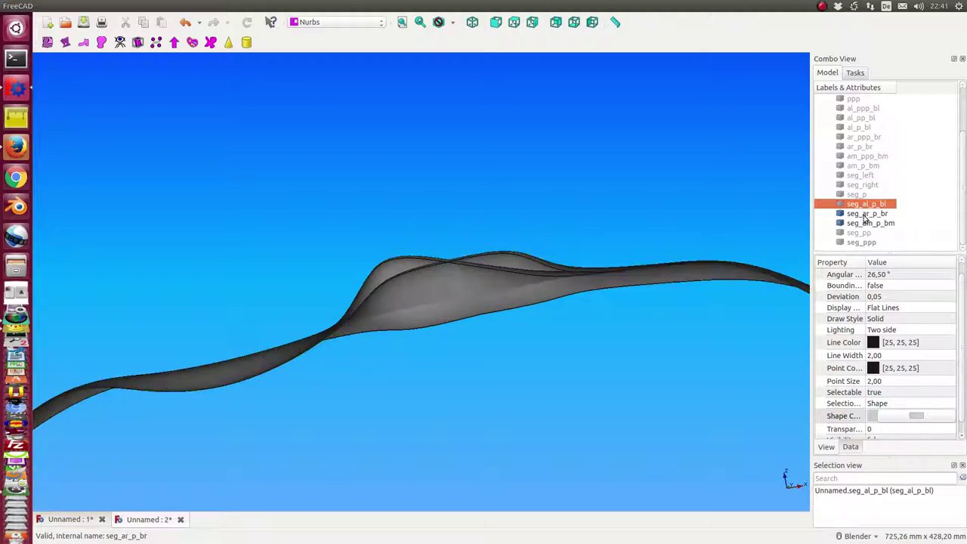
left_click(865, 214)
middle_click_drag(382, 241, 401, 201)
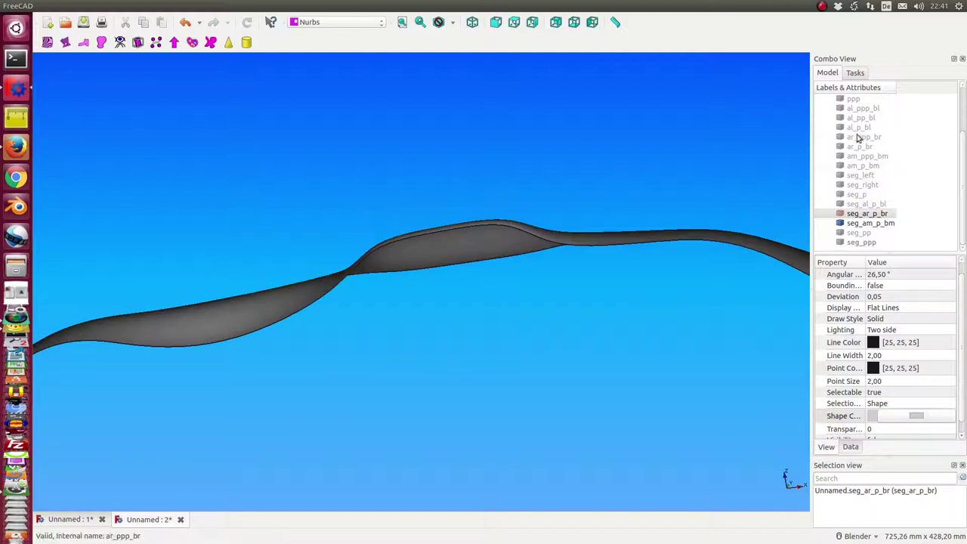
left_click(862, 175)
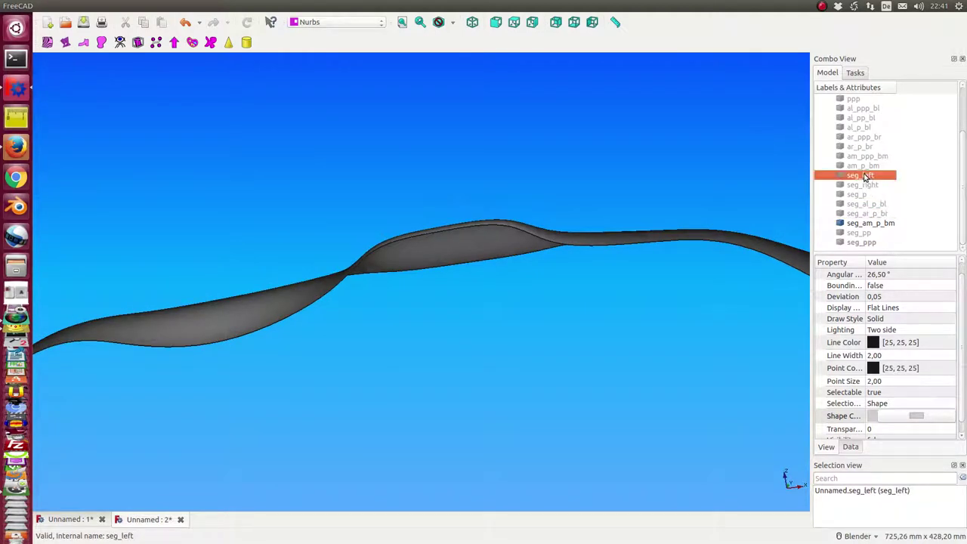
left_click(855, 185)
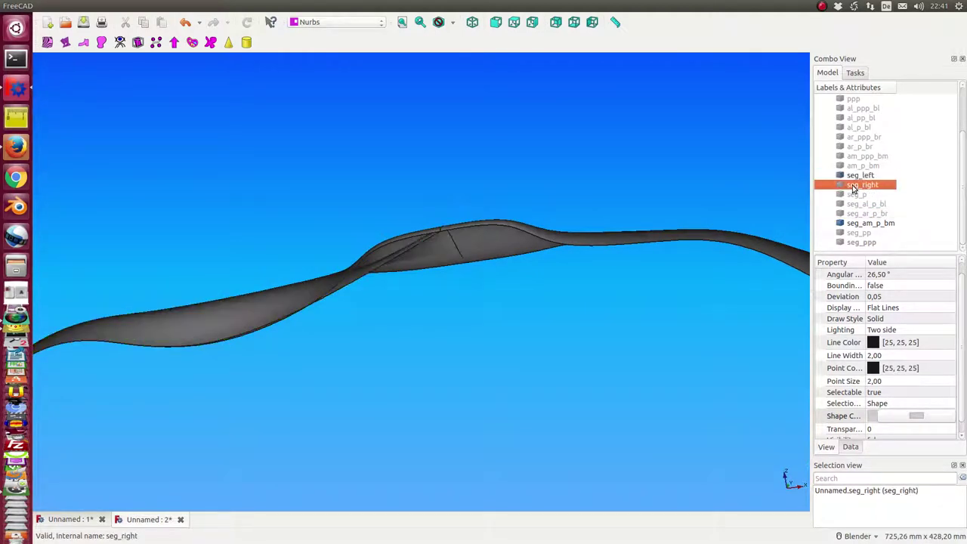
mouse_move(254, 226)
middle_mouse_down()
mouse_move(257, 207)
mouse_move(265, 219)
middle_mouse_up()
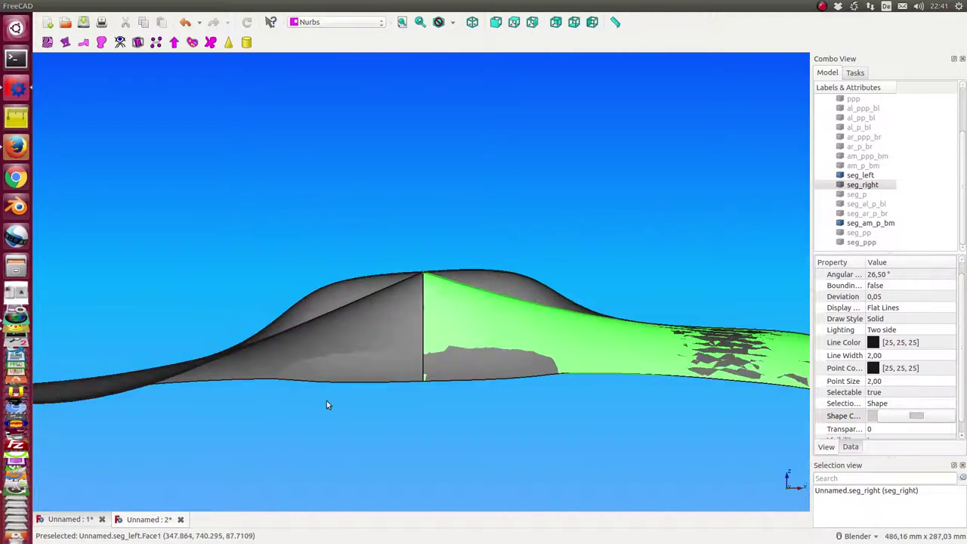
middle_click_drag(327, 401, 304, 410)
scroll(304, 410, "up", 2)
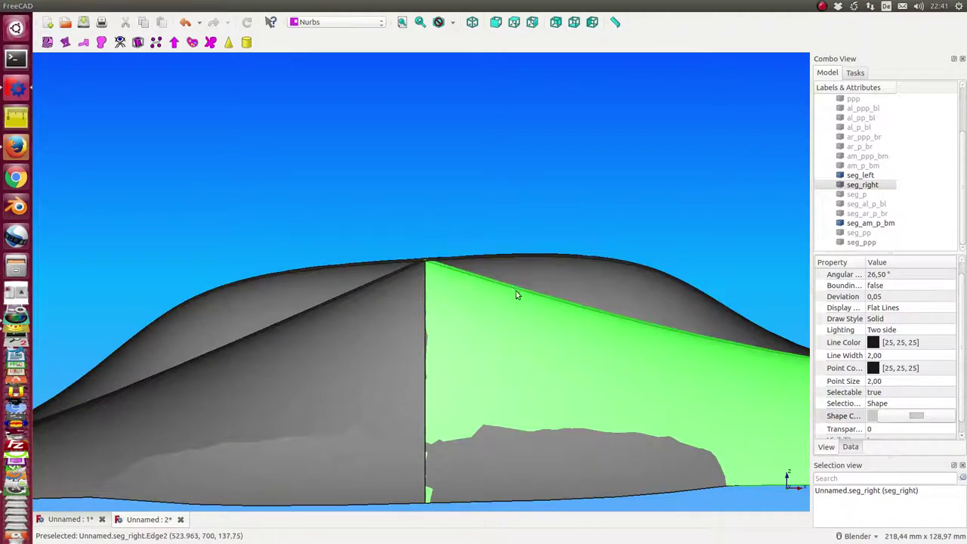
scroll(526, 273, "down", 5)
mouse_move(520, 272)
middle_mouse_down()
mouse_move(455, 166)
mouse_move(413, 375)
mouse_move(400, 387)
mouse_move(407, 333)
middle_mouse_up()
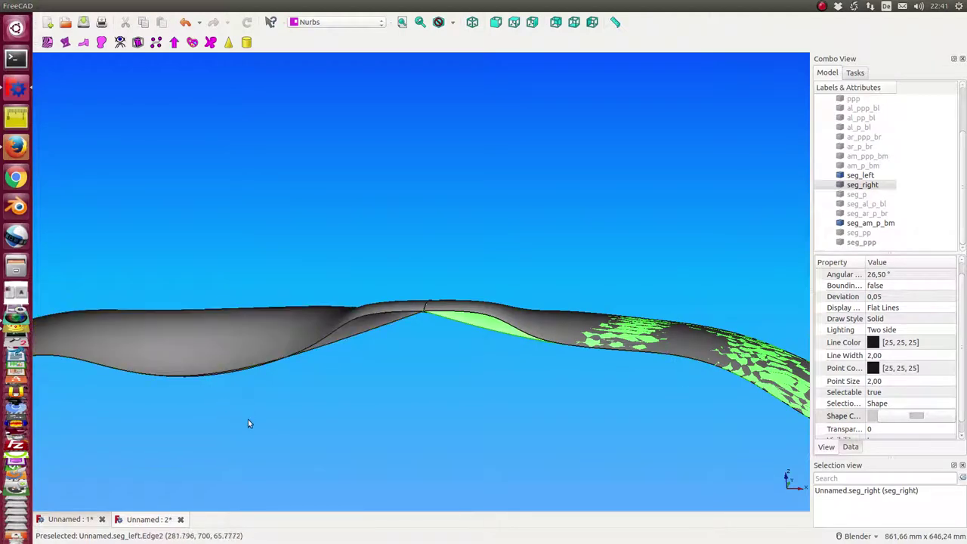
mouse_move(248, 423)
middle_mouse_down()
mouse_move(443, 396)
mouse_move(433, 380)
middle_mouse_up()
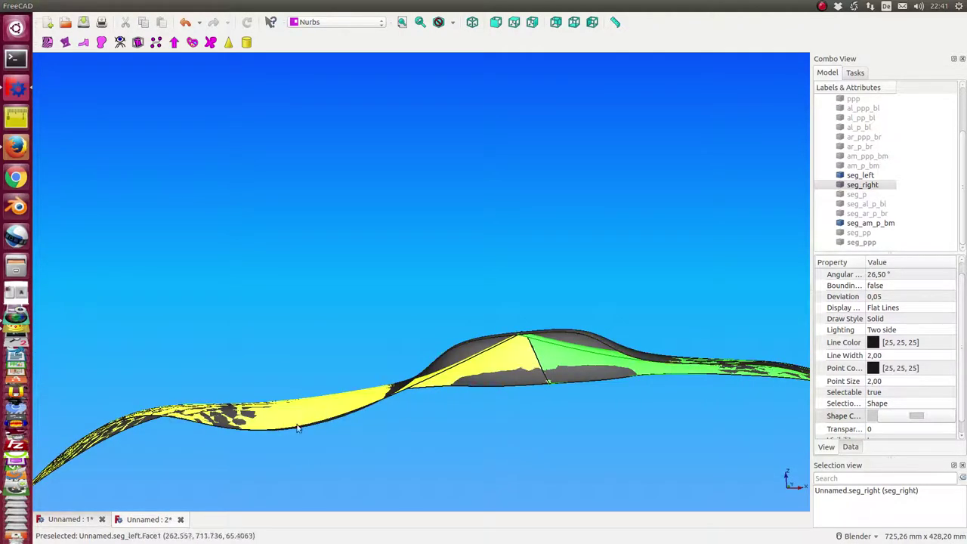
scroll(302, 430, "down", 5)
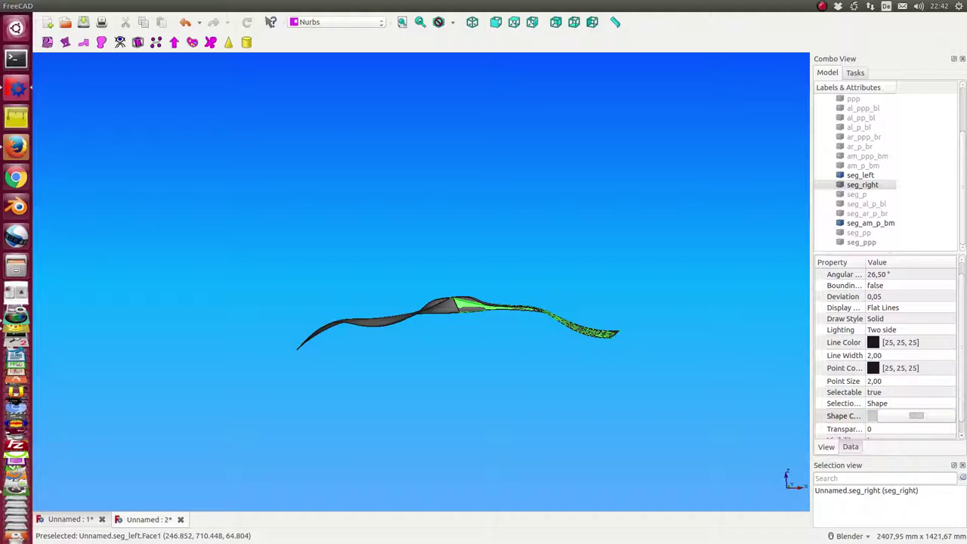
scroll(687, 194, "up", 4)
mouse_move(544, 391)
middle_mouse_down()
mouse_move(528, 241)
mouse_move(546, 205)
middle_mouse_up()
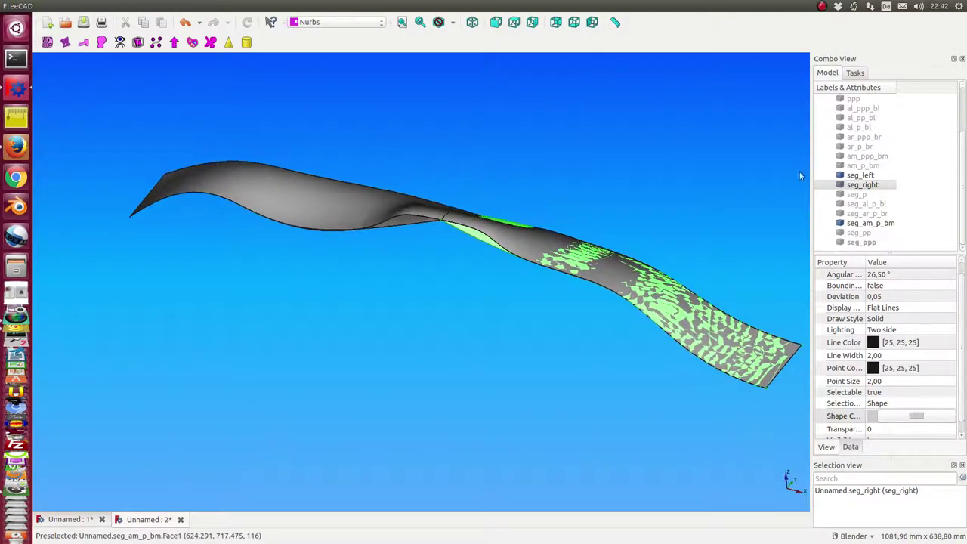
scroll(839, 173, "up", 2)
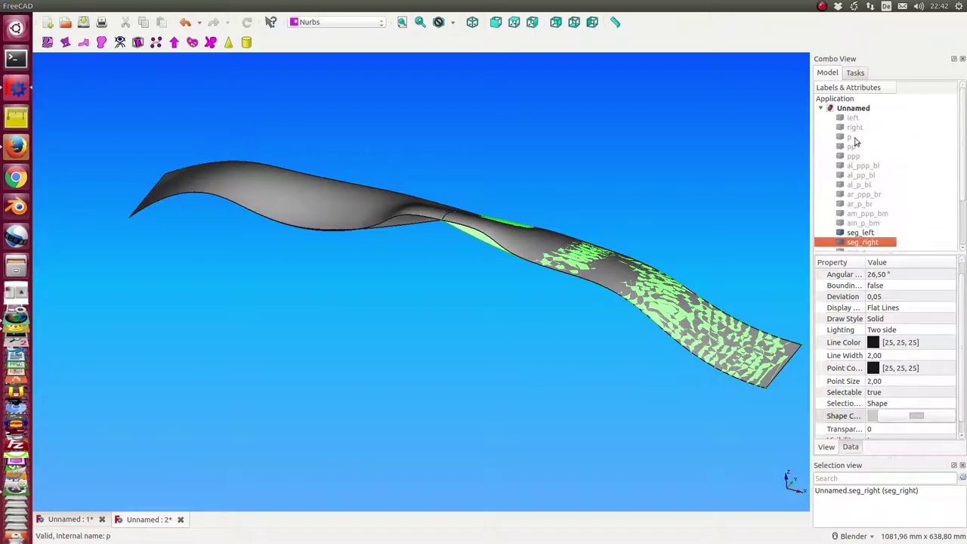
mouse_move(376, 353)
middle_mouse_down()
mouse_move(396, 370)
mouse_move(387, 421)
mouse_move(425, 383)
mouse_move(432, 325)
middle_mouse_up()
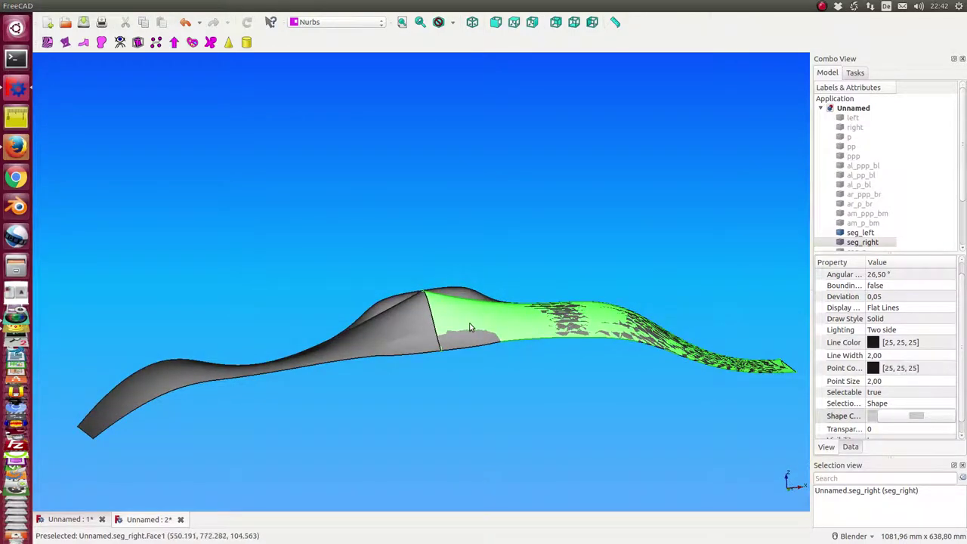